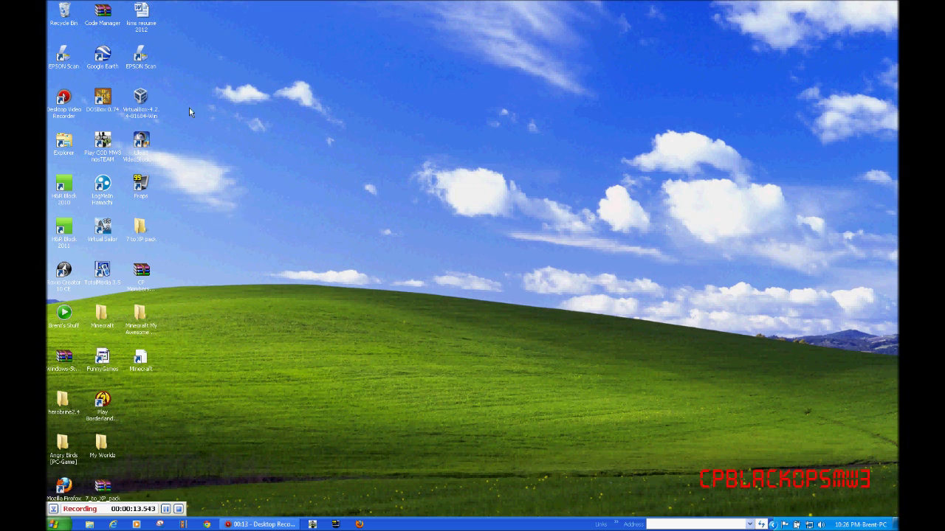
Step: Open and dismiss the desktop context menu a few times, then select and deselect the DOSBox 0.74 shortcut
left_click_drag(191, 96, 313, 238)
right_click(387, 237)
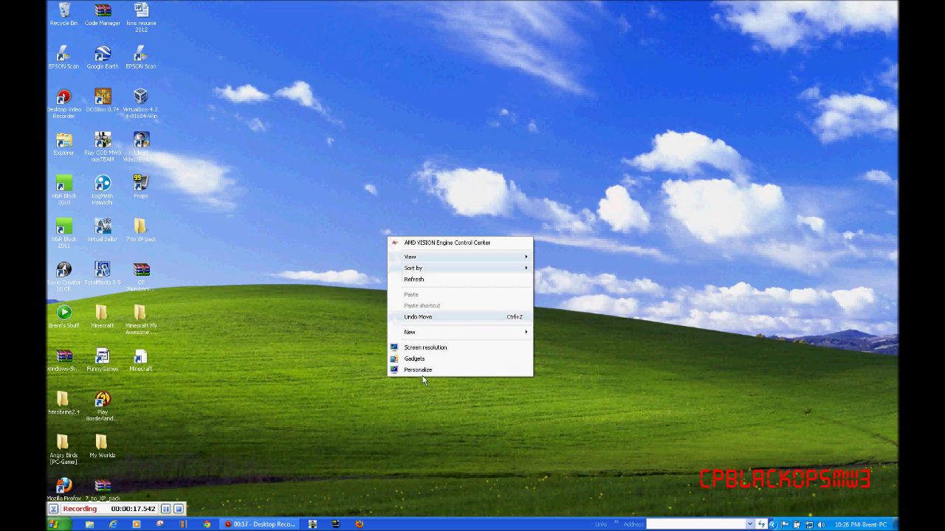
left_click(293, 365)
right_click(299, 248)
left_click(399, 197)
right_click(399, 197)
left_click(304, 188)
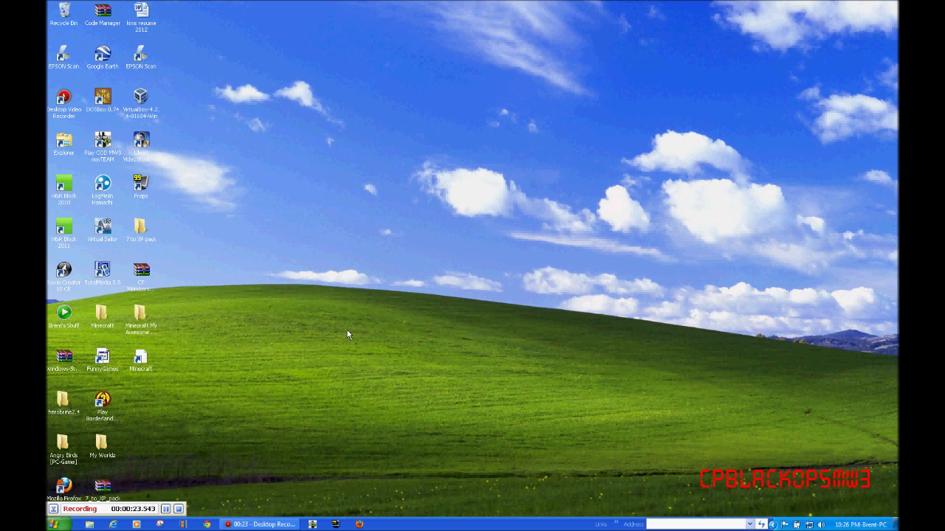
left_click(103, 99)
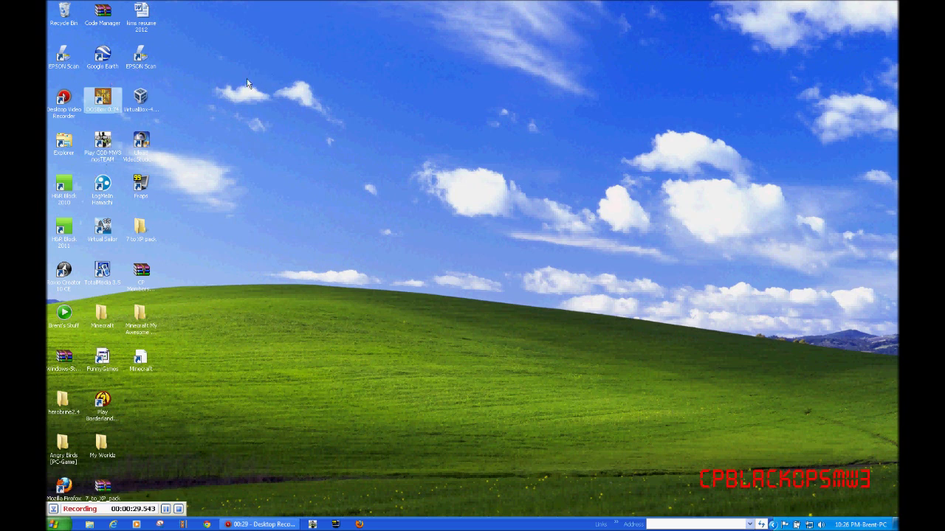
left_click(322, 276)
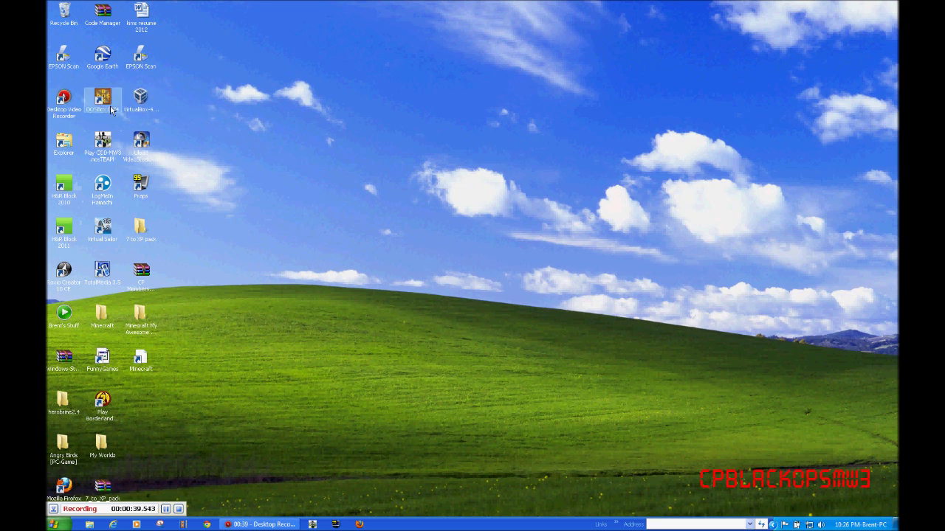
Step: In Explorer on the C: drive, add a new folder and name it 95
left_click(88, 525)
left_click(131, 194)
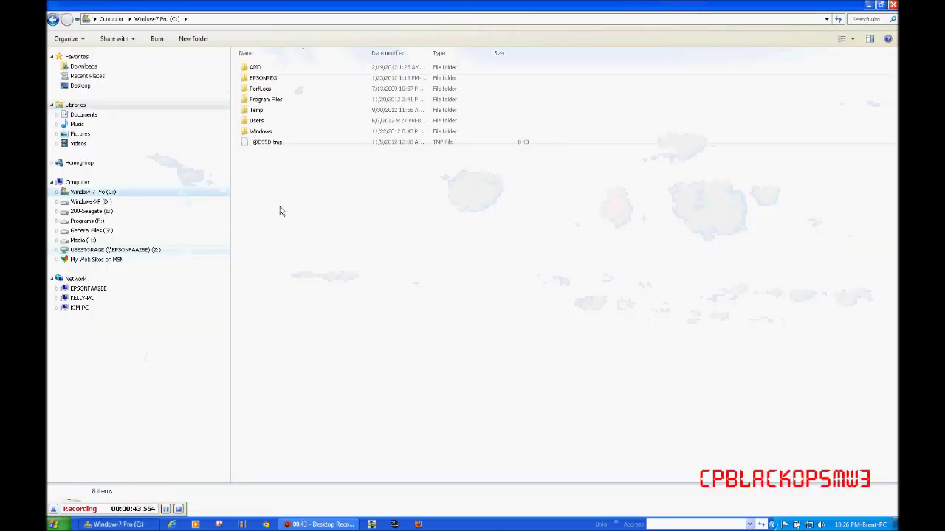
right_click(281, 212)
mouse_move(346, 329)
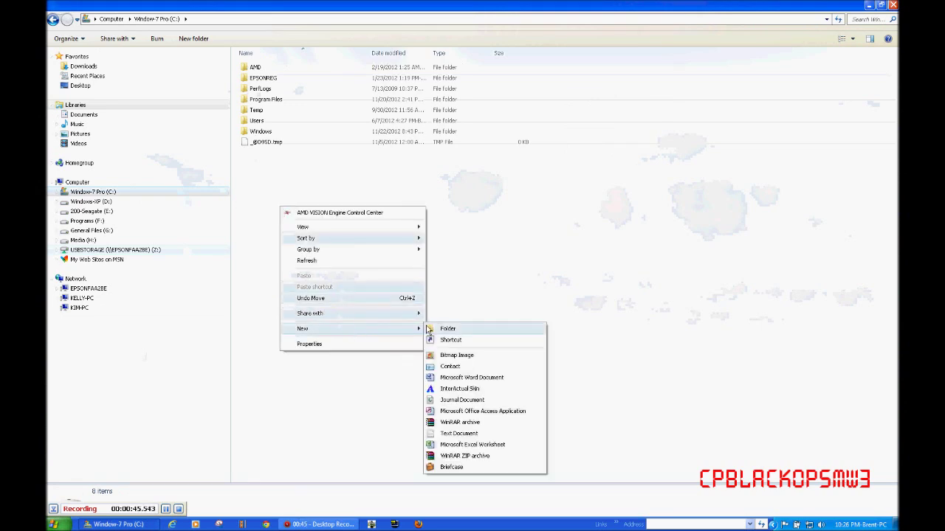
left_click(437, 331)
type("95")
key("Return")
left_click(443, 344)
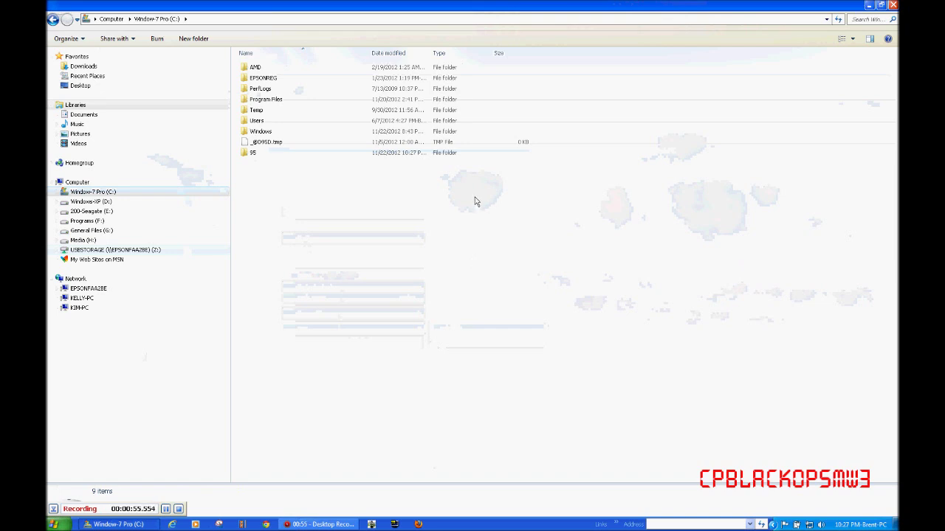
Step: Open the W95 archive from Downloads > img files and select W95.IMG inside it
left_click(111, 67)
double_click(260, 67)
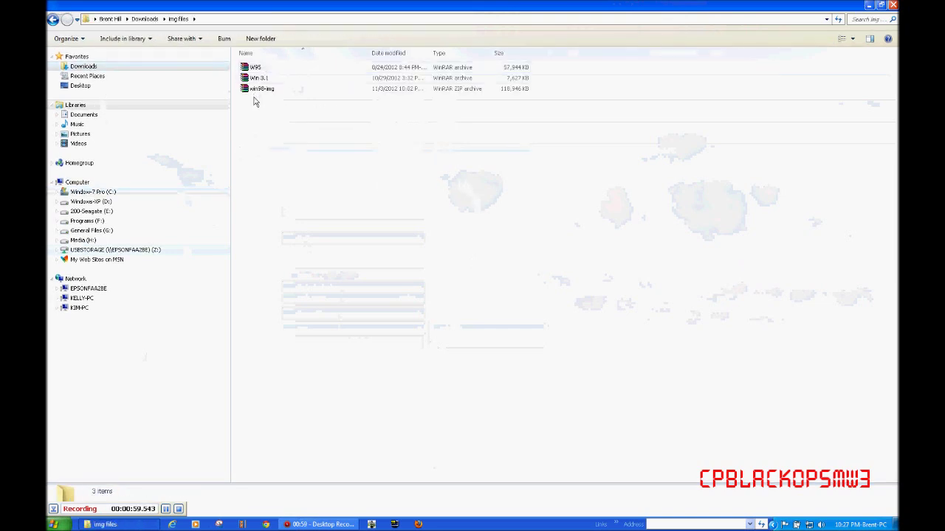
left_click(267, 89)
left_click(267, 69)
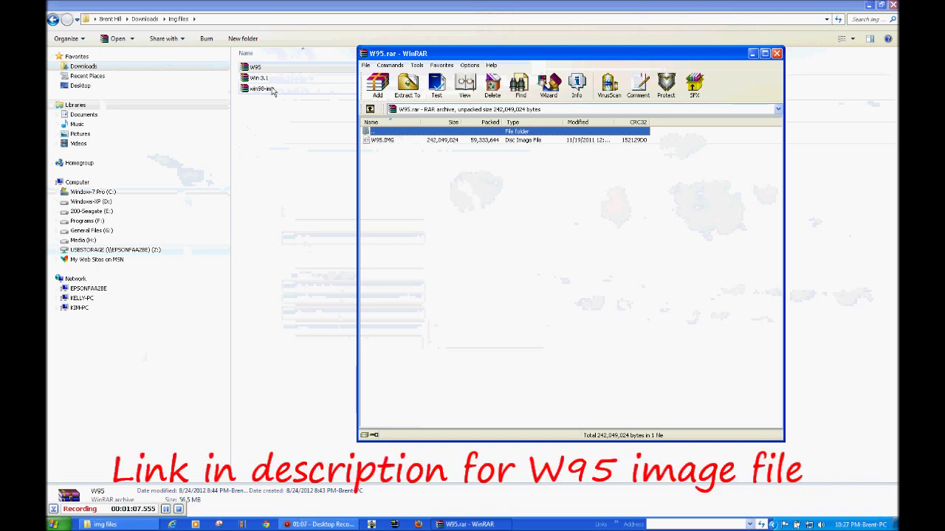
left_click(397, 142)
Step: Extract W95.IMG into C:\95 and close WinRAR
left_click(407, 86)
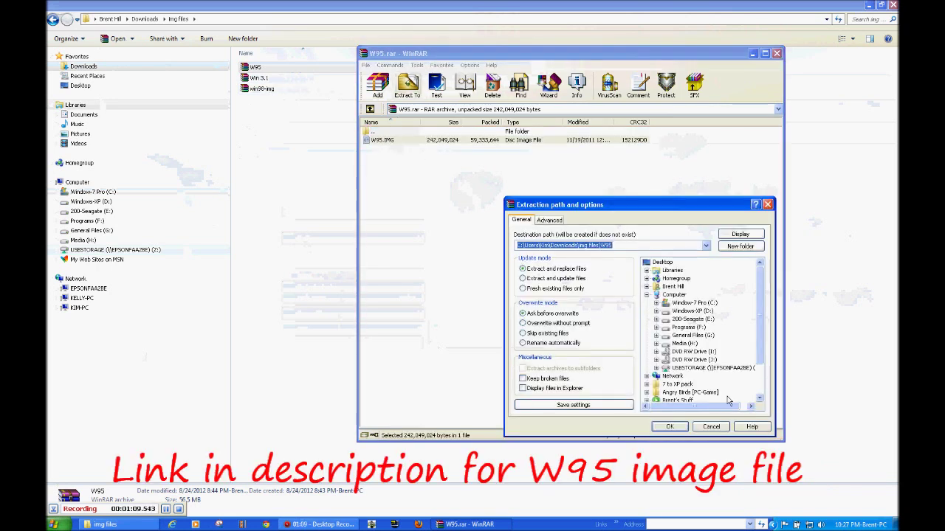
left_click(694, 303)
left_click(685, 311)
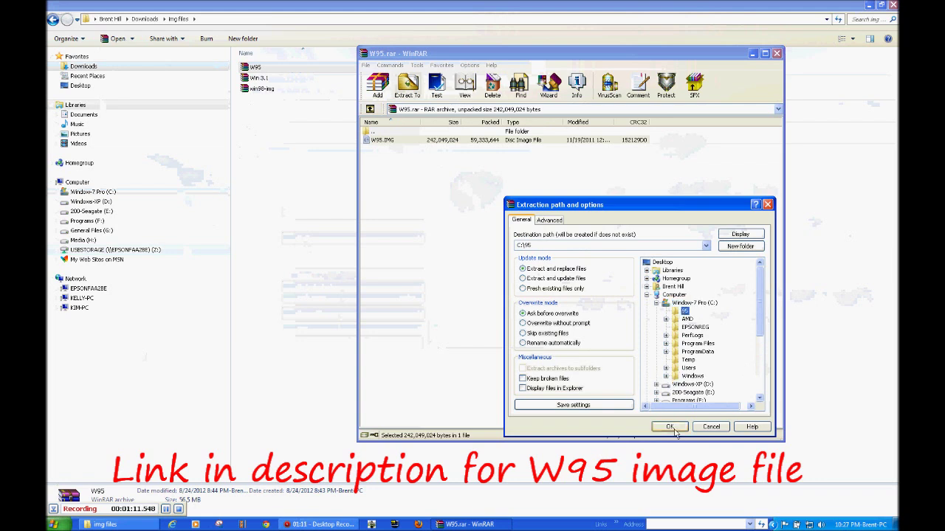
left_click(670, 427)
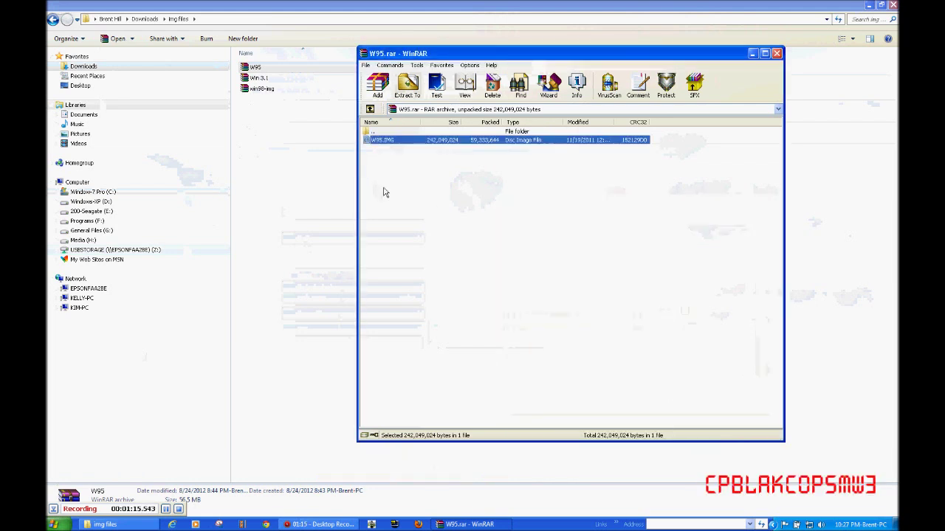
left_click(777, 53)
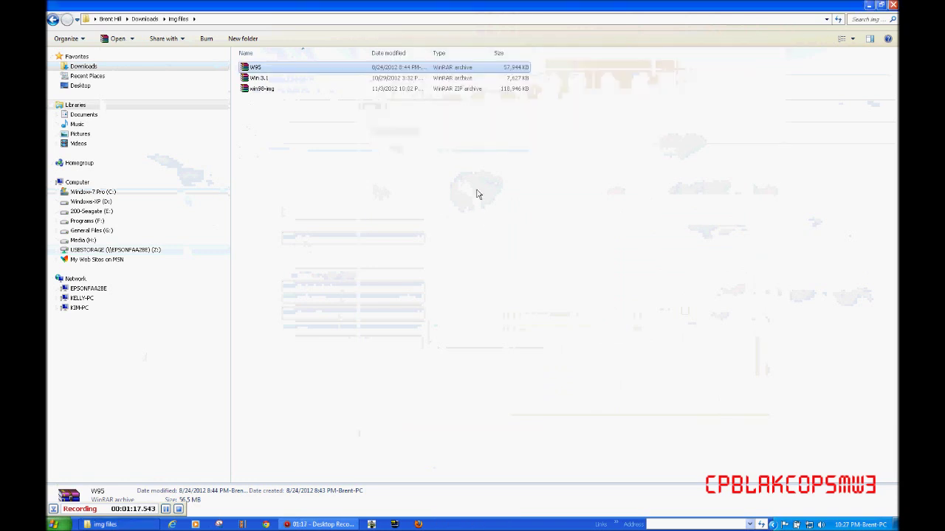
Step: Open the DosBox Win 95 notes from Documents in Notepad, close Explorer, and launch DOSBox 0.74
left_click(248, 161)
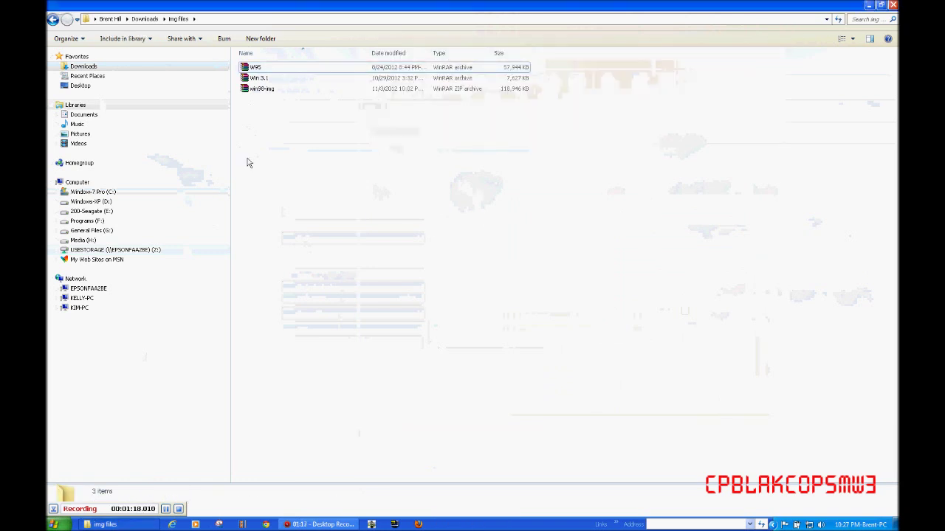
left_click(196, 117)
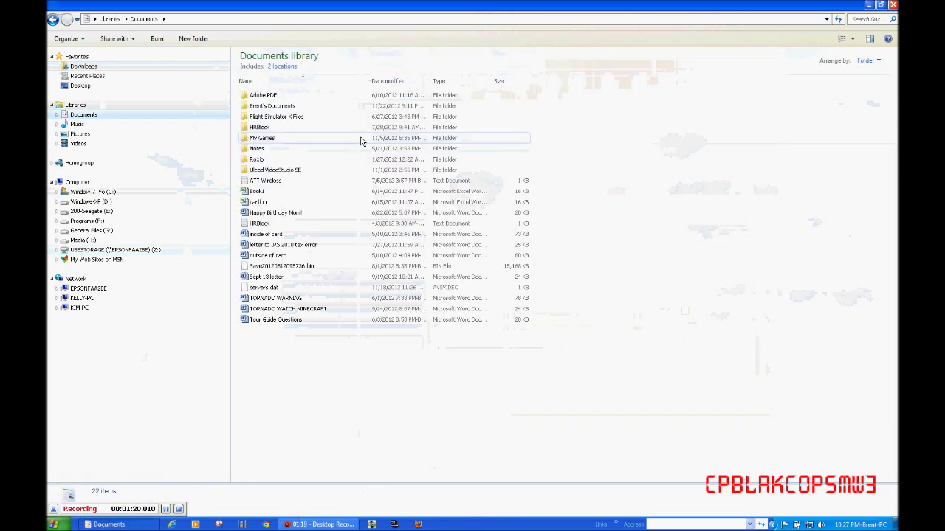
double_click(294, 107)
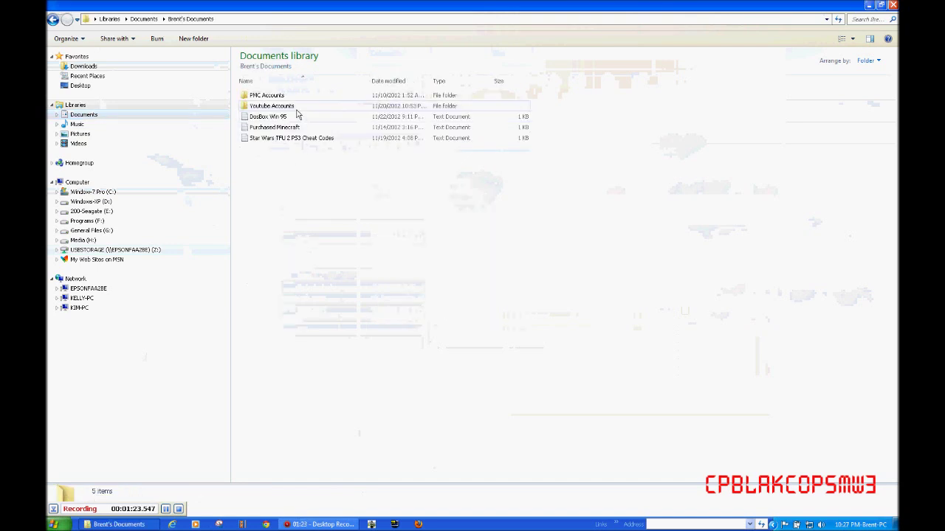
double_click(281, 118)
left_click(892, 5)
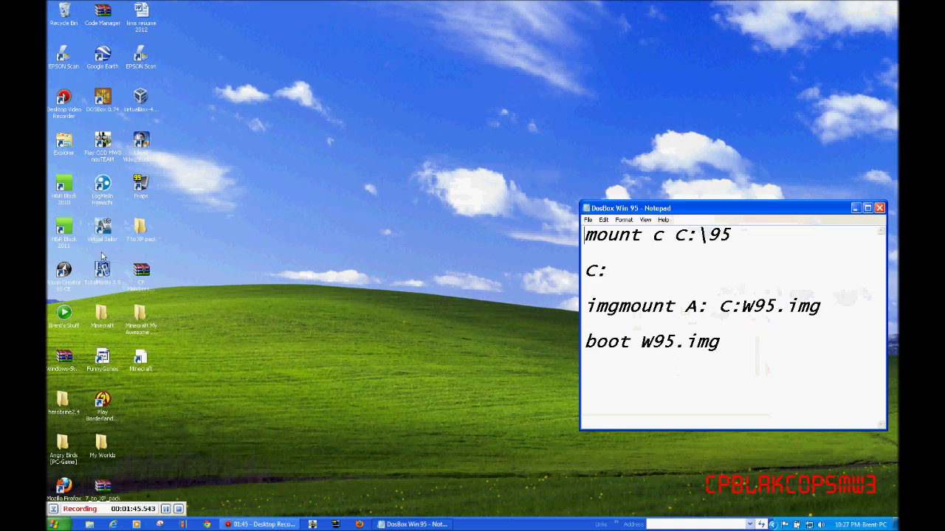
double_click(102, 97)
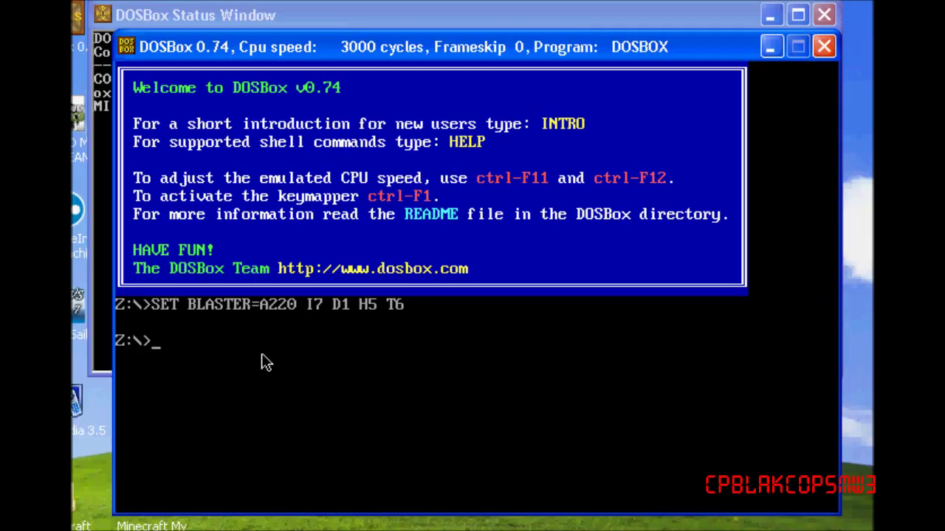
Step: Mount C:\95 as drive C with 'mount c C:\95' and switch to drive C
type("mount c")
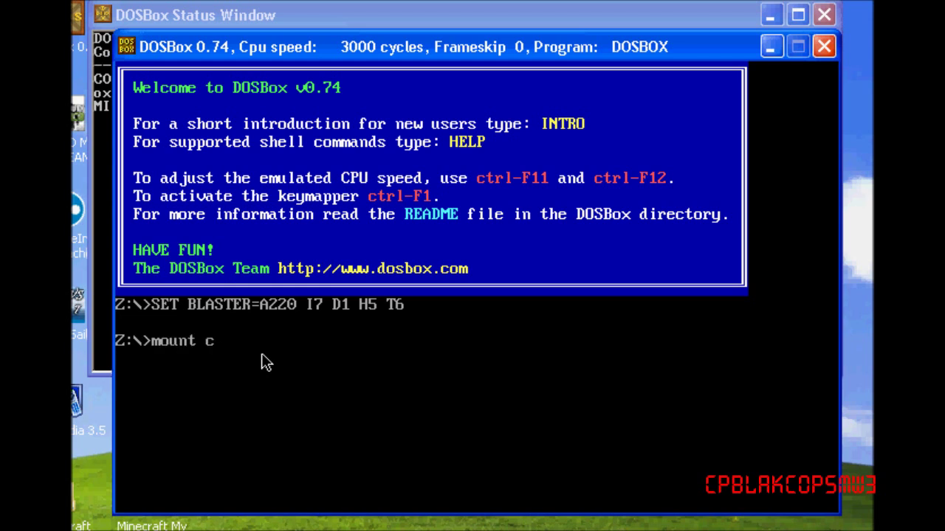
type(" C")
type(":\\95")
key("Return")
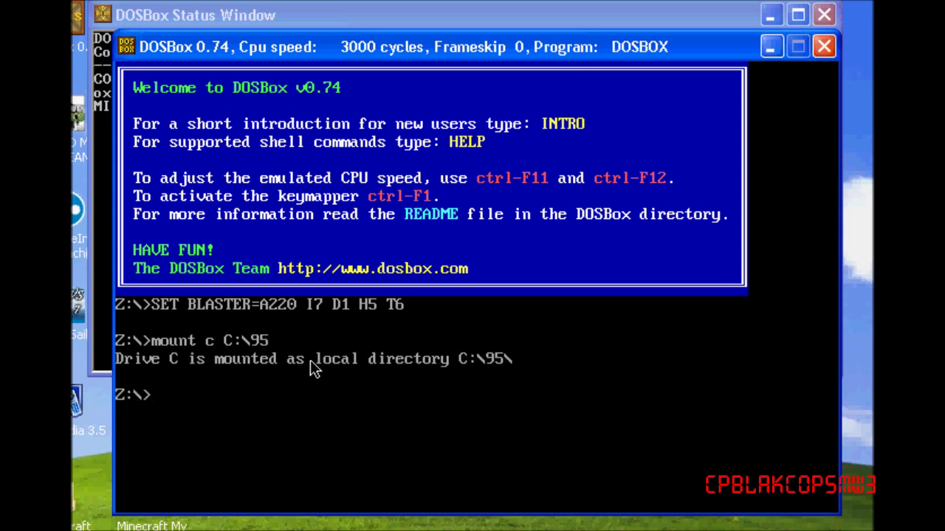
type("C;")
key("BackSpace")
key("Return")
Step: Mount W95.img as drive A with imgmount, then run 'boot W95.img'
type("imgmount ")
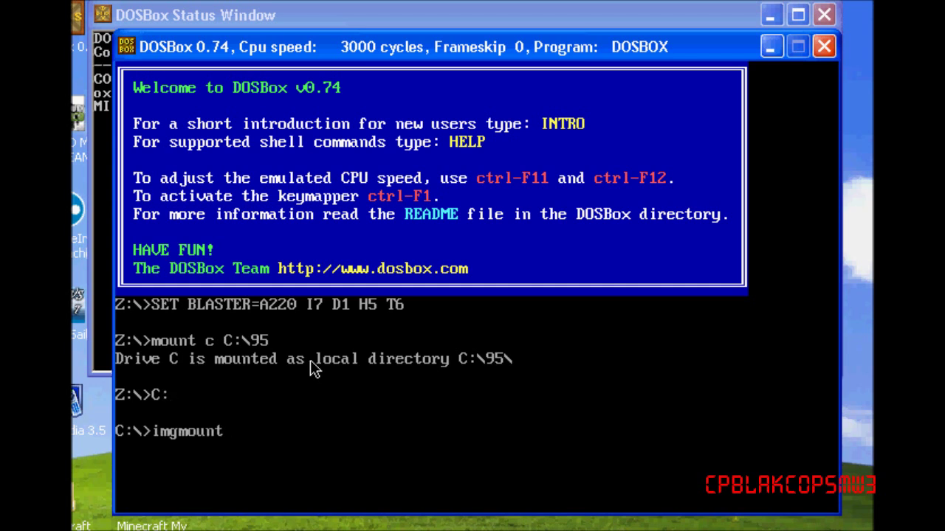
type("A: C:W95.img")
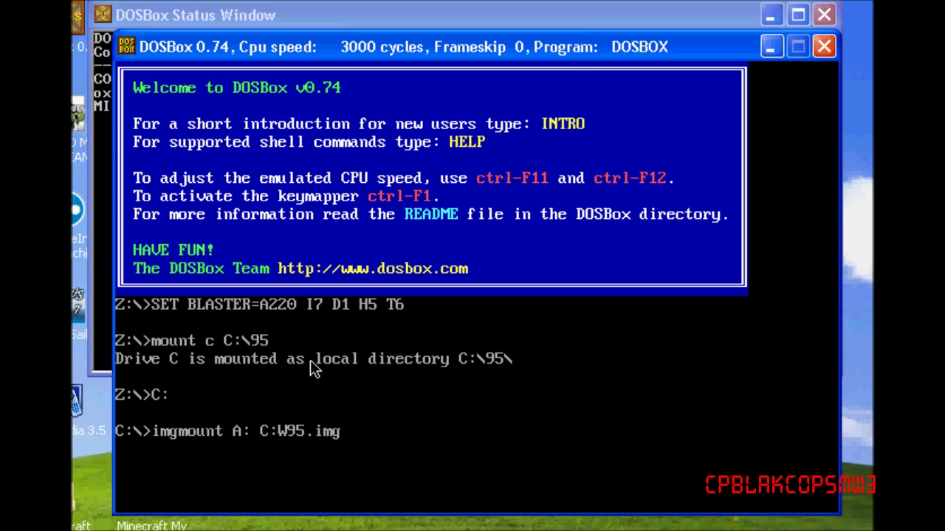
key("Return")
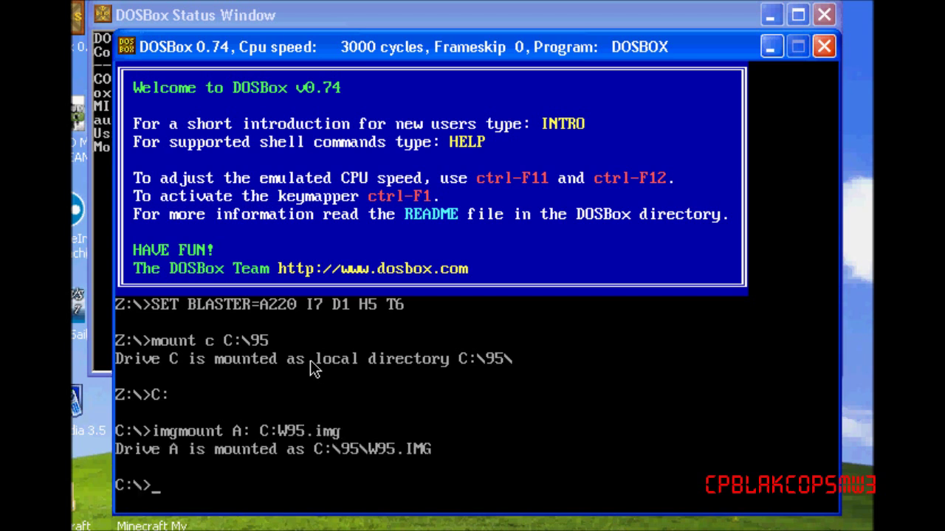
type("boot W95.img")
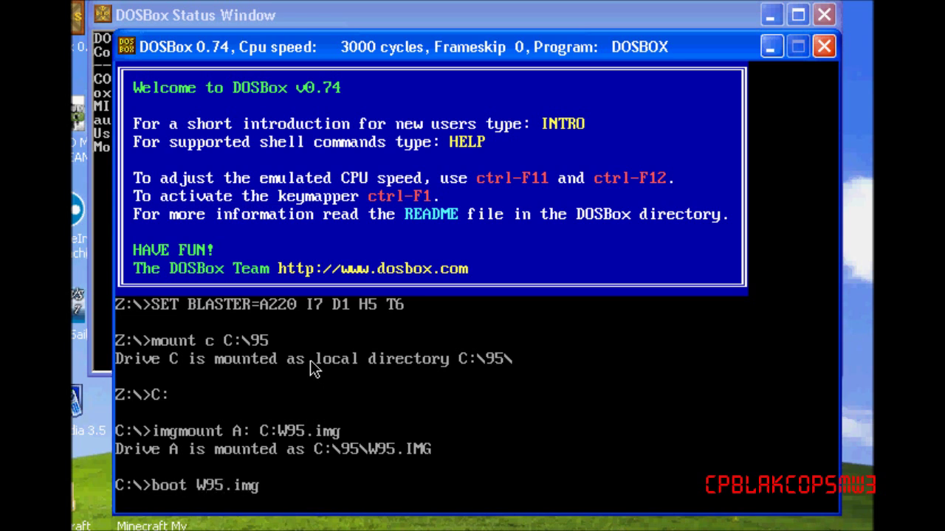
key("Return")
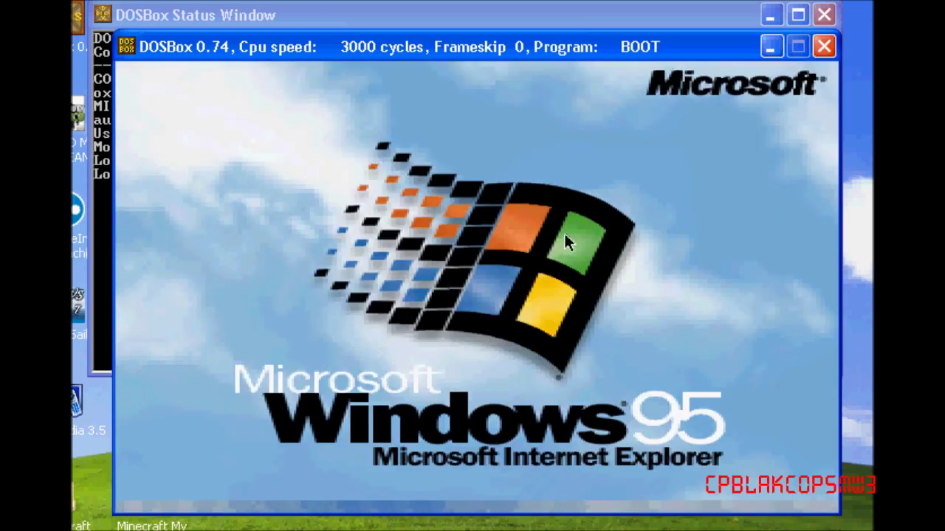
Step: Move the DOSBox window to the screen top while Windows 95 boots, then open its Start menu
left_click_drag(696, 43, 695, 36)
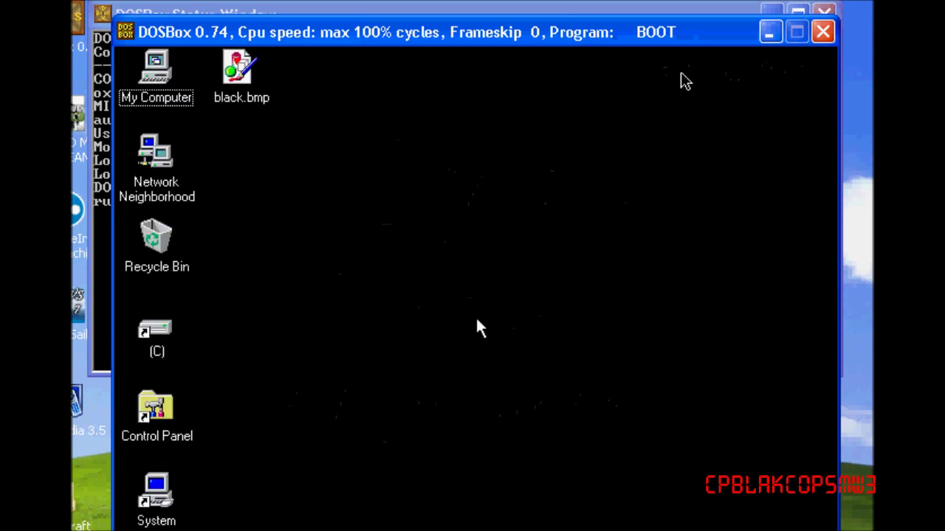
left_click_drag(680, 24, 677, 6)
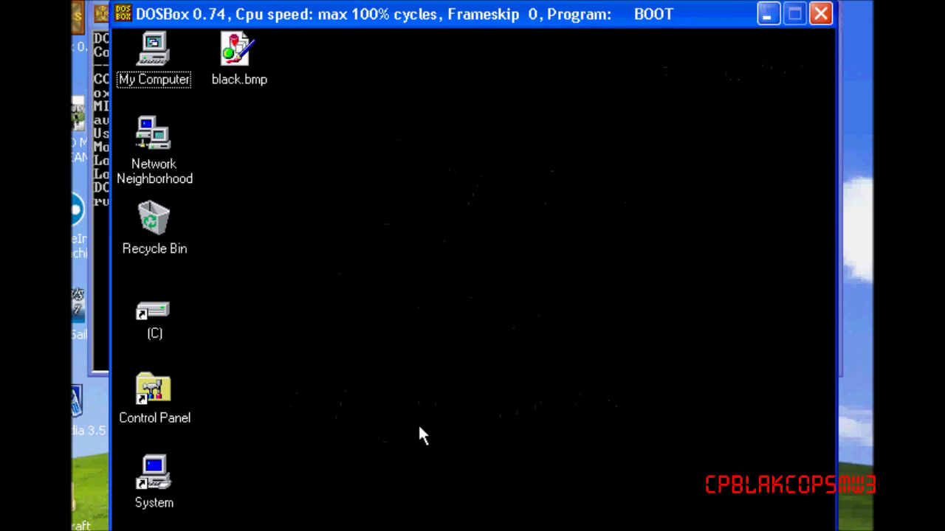
key("ctrl+Escape")
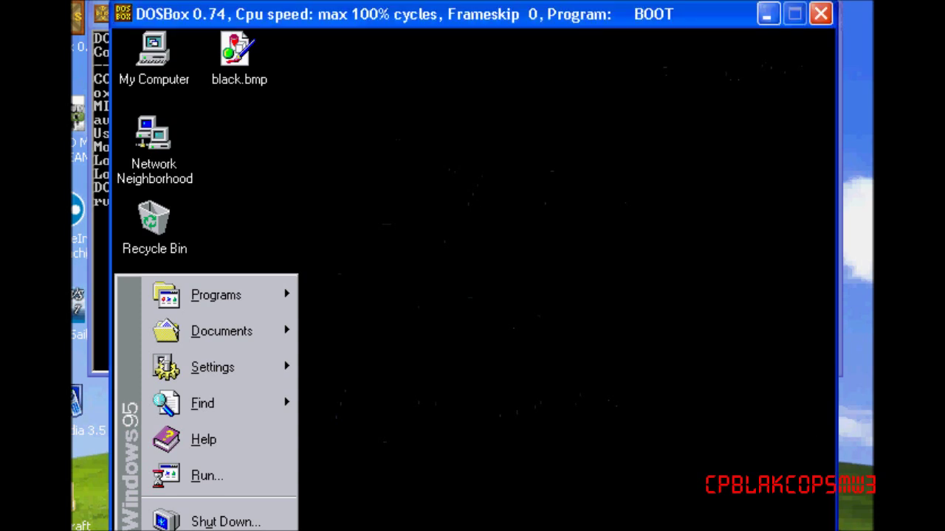
Step: Shift the DOSBox window up to reveal the Windows 95 taskbar and close the Start menu
left_click(825, 459)
left_click_drag(445, 19, 452, 0)
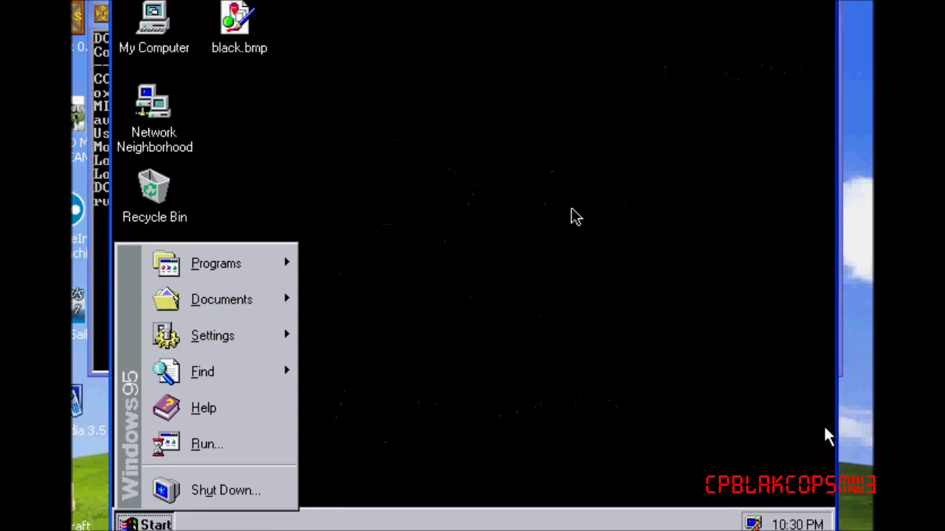
left_click(684, 362)
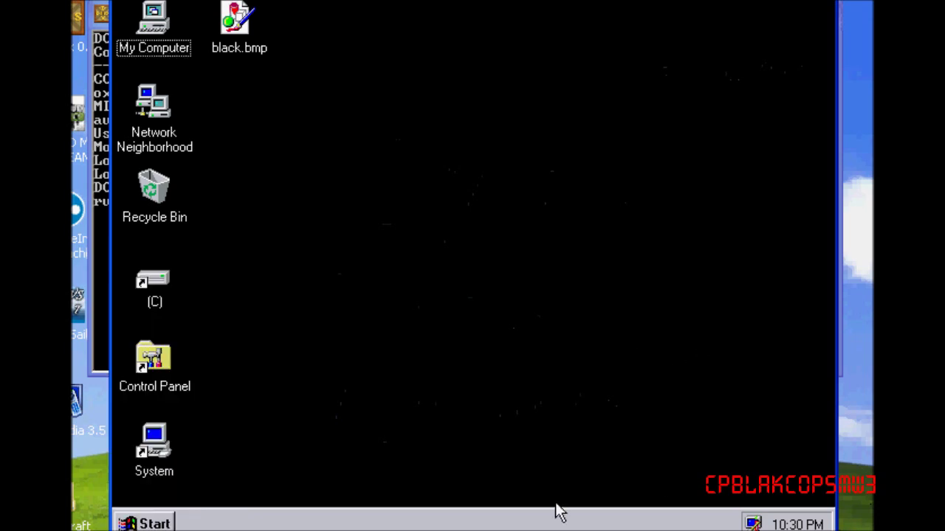
Step: Launch Notepad from Start > Programs > Accessories, type and erase 'Subscribe', then close it
left_click(152, 521)
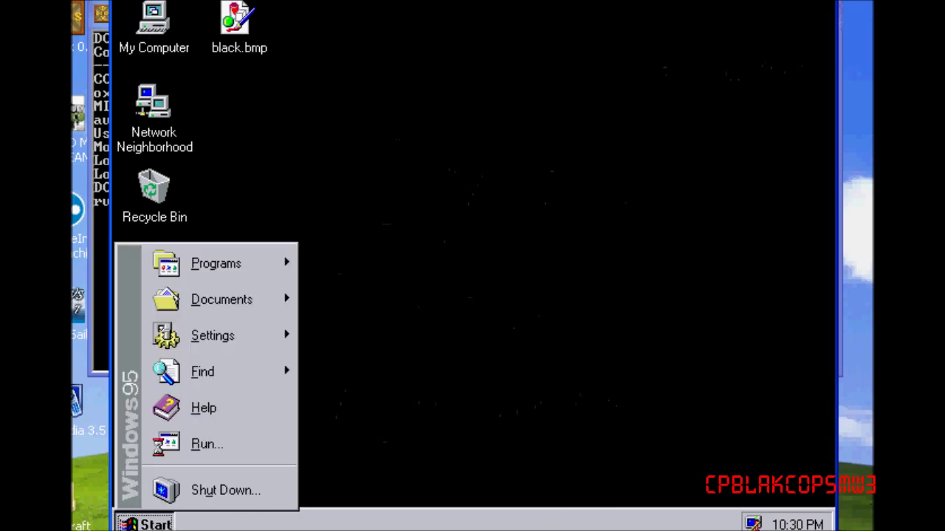
mouse_move(217, 263)
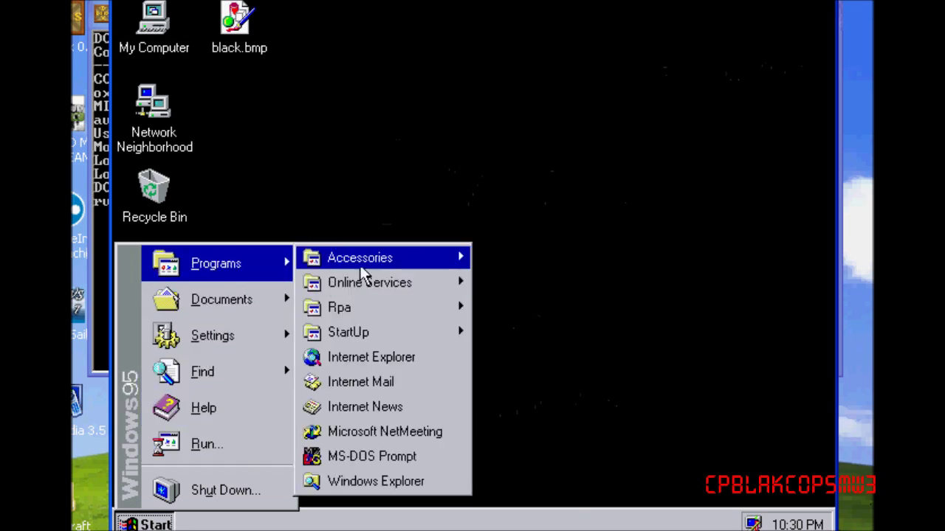
mouse_move(462, 258)
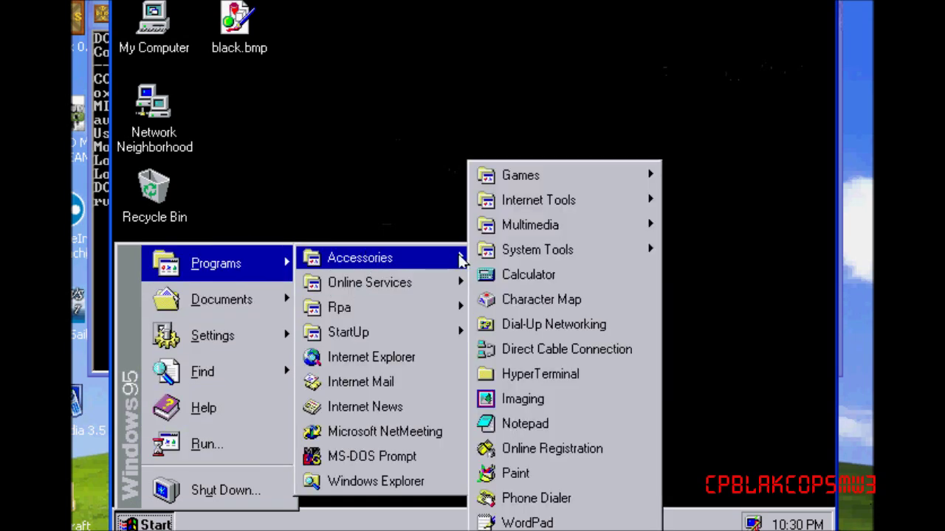
left_click(555, 427)
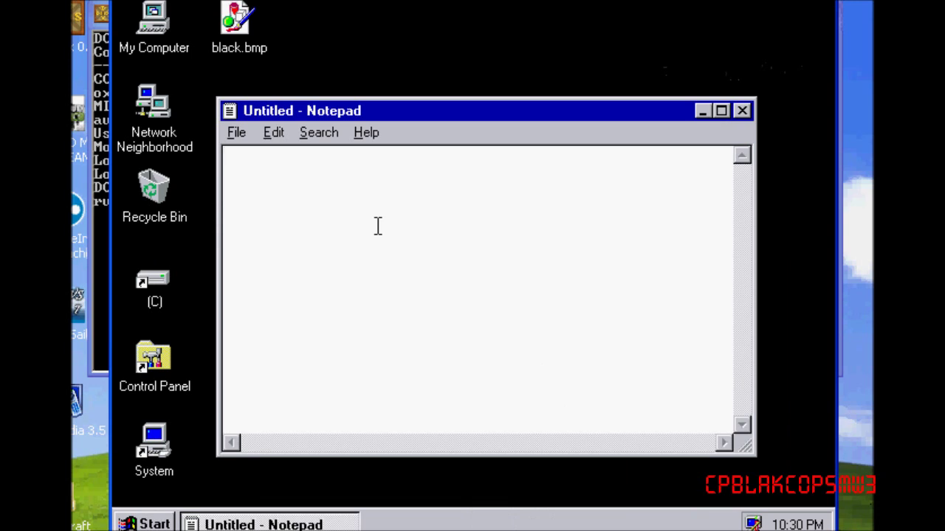
type("Subscribe")
key("BackSpace")
key("BackSpace")
key("BackSpace")
key("BackSpace")
key("BackSpace")
key("BackSpace")
key("BackSpace")
key("BackSpace")
key("BackSpace")
left_click(743, 111)
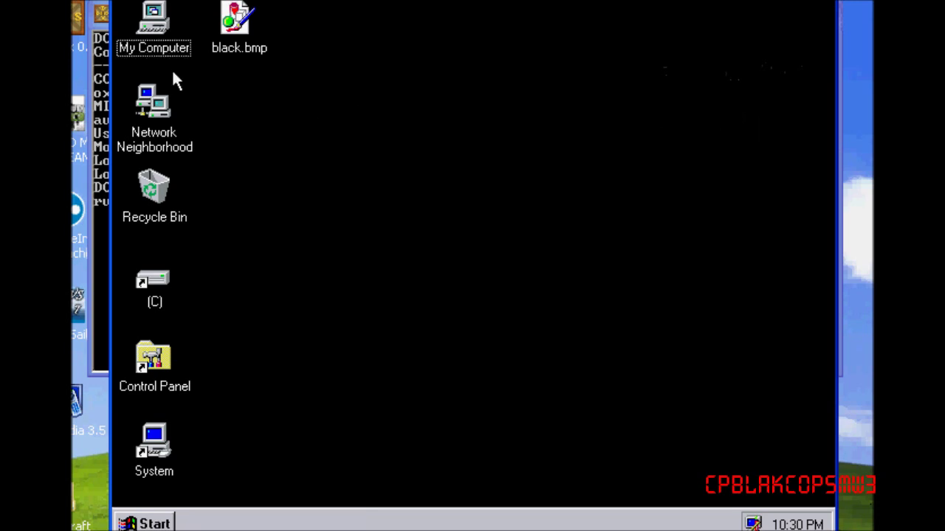
Step: Open and close Network Neighborhood, then select the Recycle Bin icon
double_click(161, 118)
left_click(711, 86)
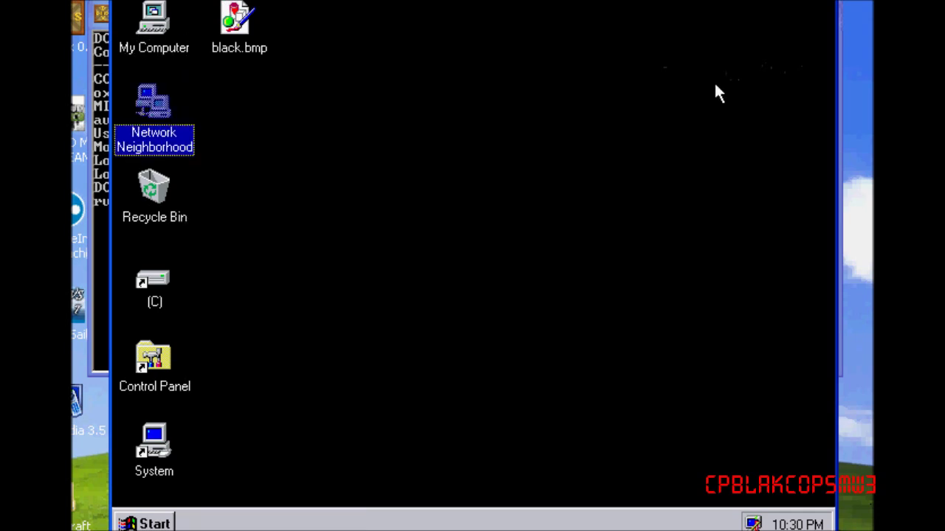
left_click(154, 190)
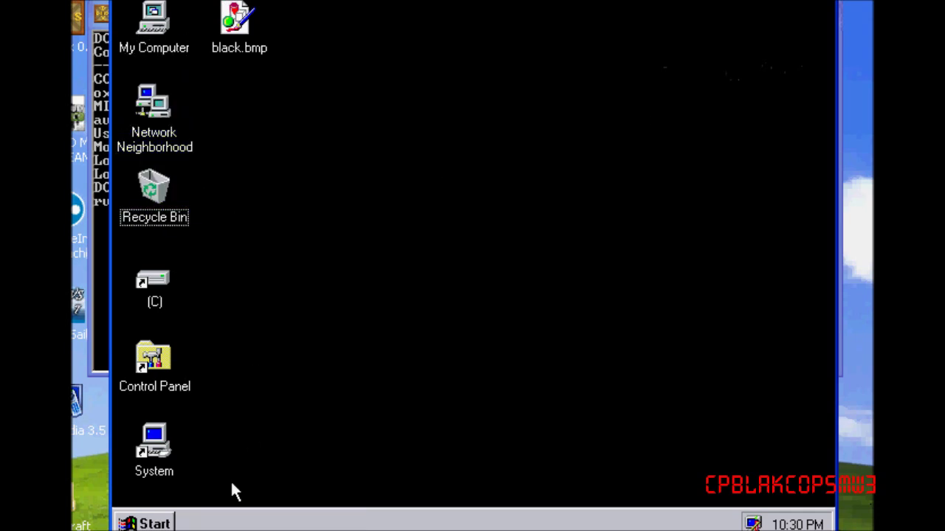
left_click(170, 523)
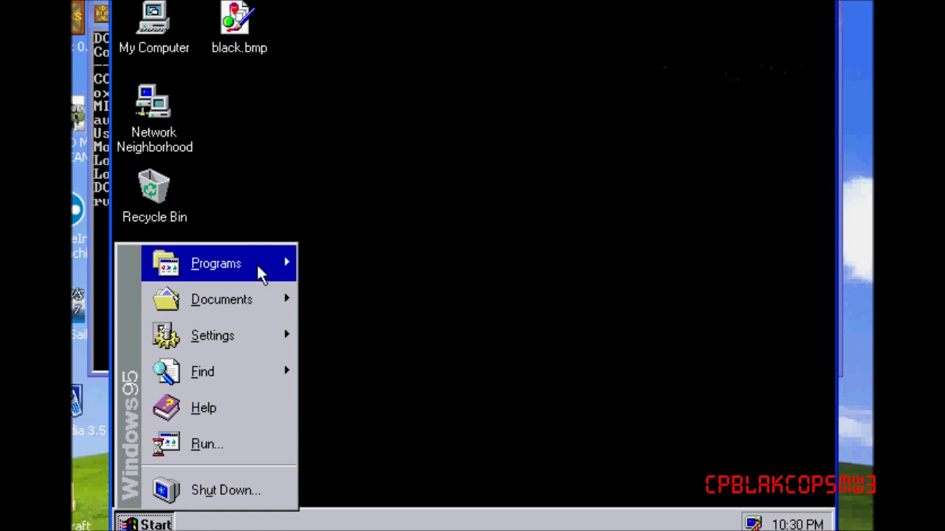
mouse_move(258, 265)
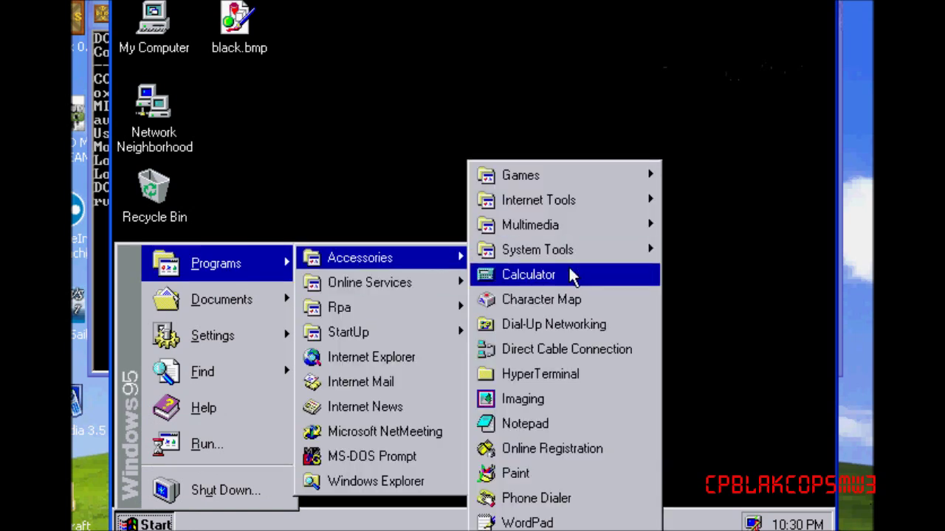
left_click(639, 274)
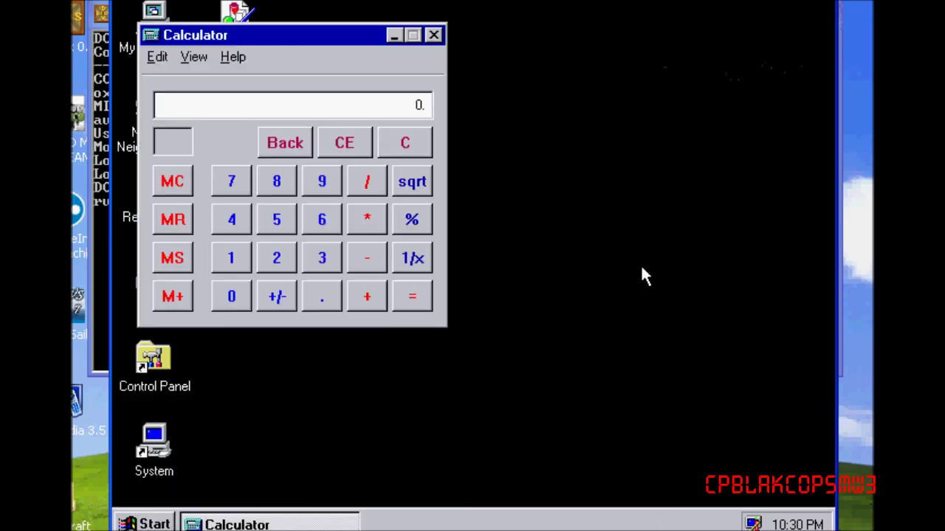
left_click(439, 34)
left_click(144, 524)
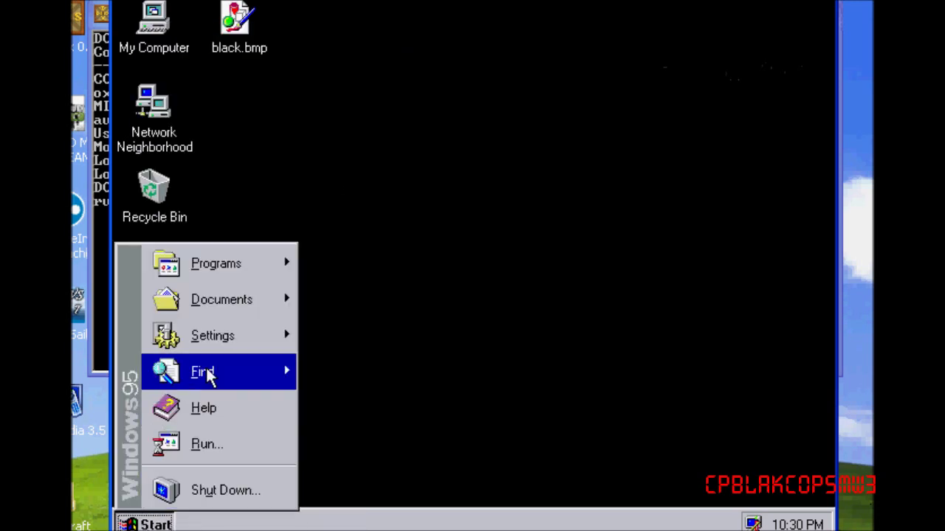
mouse_move(265, 287)
mouse_move(404, 265)
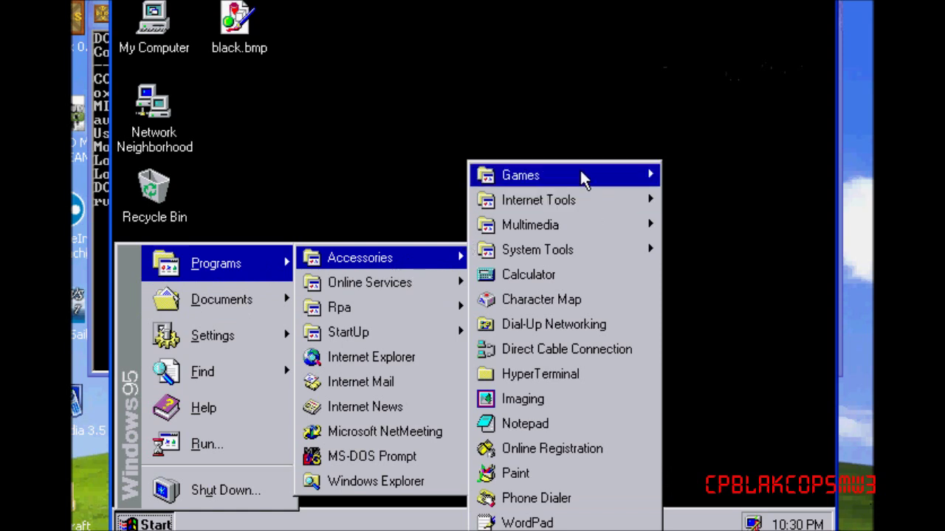
mouse_move(580, 178)
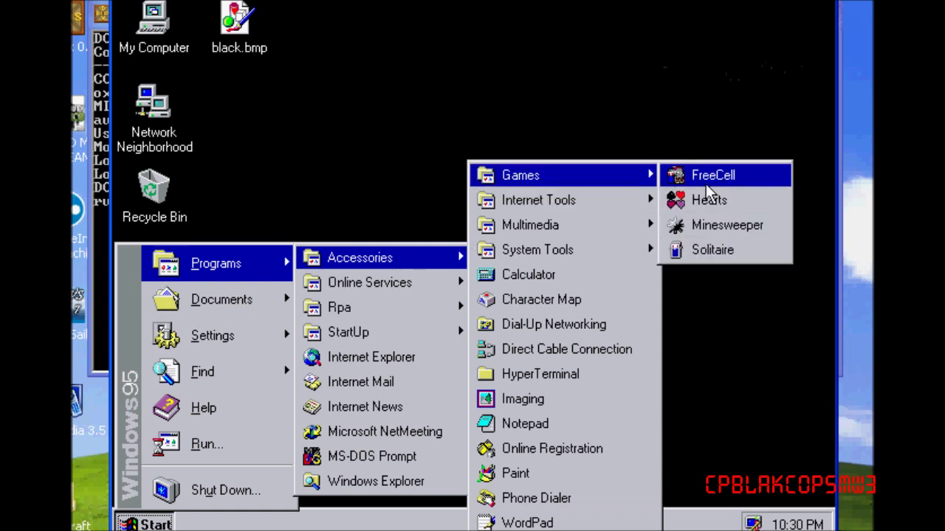
left_click(744, 223)
left_click(295, 154)
left_click(313, 172)
left_click(259, 226)
left_click(332, 262)
left_click(223, 245)
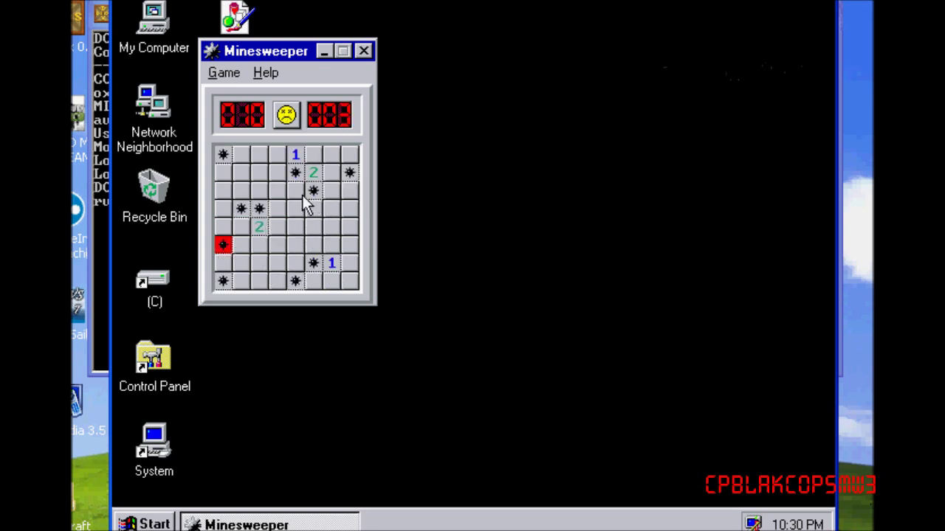
left_click(363, 50)
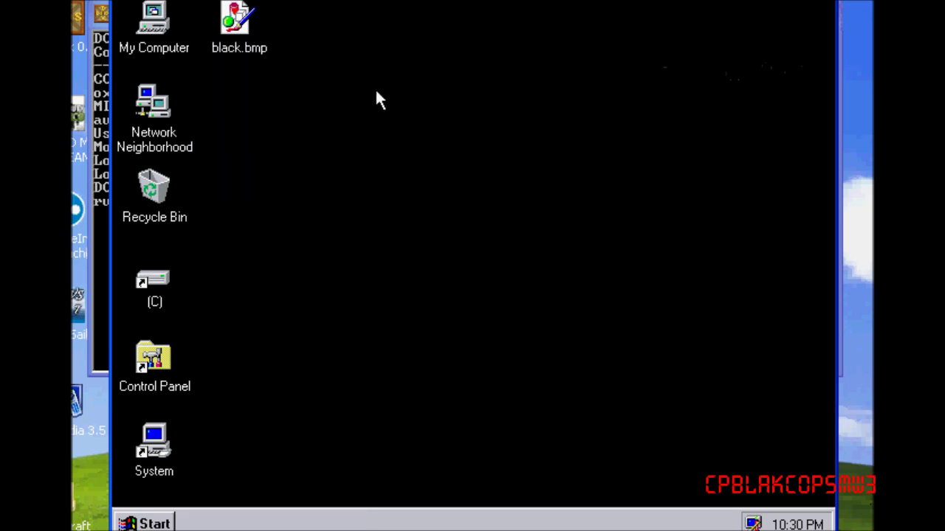
Step: Create a New Folder on the desktop, open and close it, then delete it
right_click(332, 111)
mouse_move(371, 243)
left_click(496, 231)
key("Return")
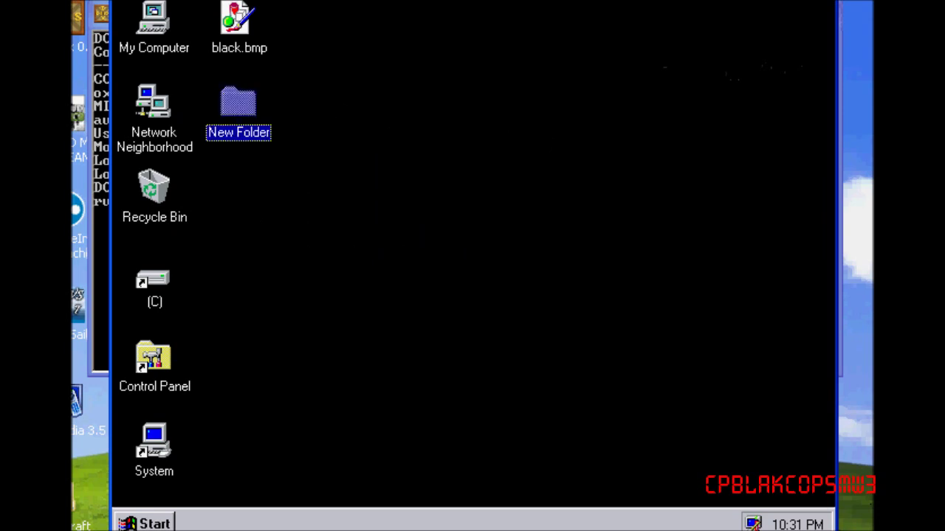
key("Return")
left_click(693, 61)
key("Delete")
left_click(553, 302)
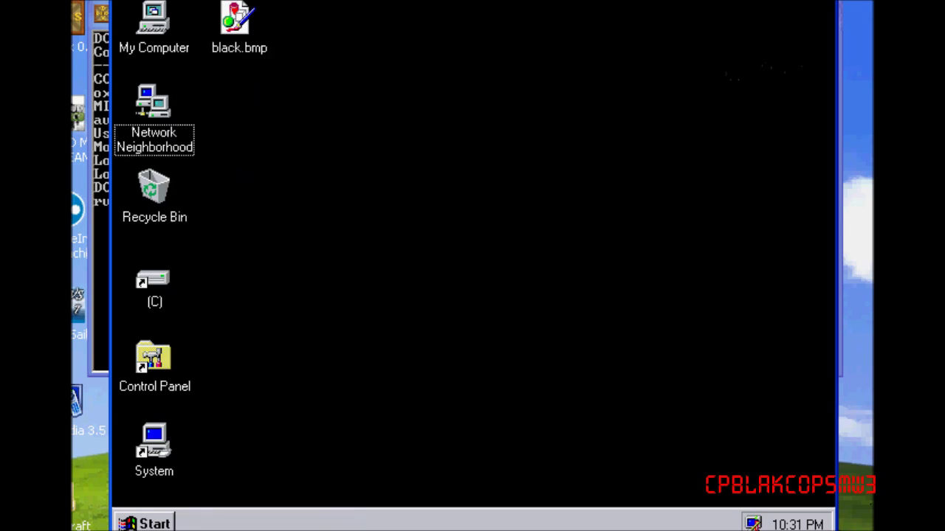
Step: Open and close the Recycle Bin, dismiss a desktop context menu, and open the Start menu
double_click(152, 189)
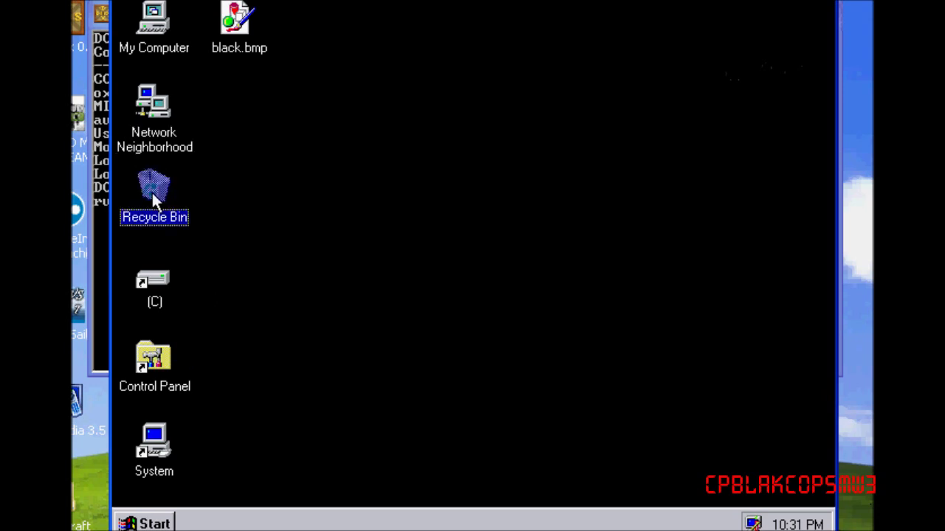
left_click(823, 7)
right_click(409, 218)
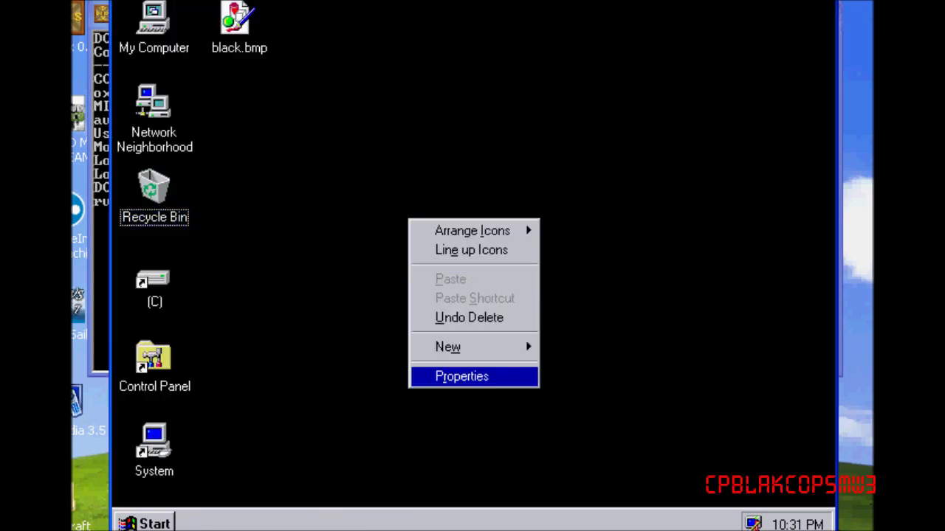
left_click(194, 483)
left_click(148, 524)
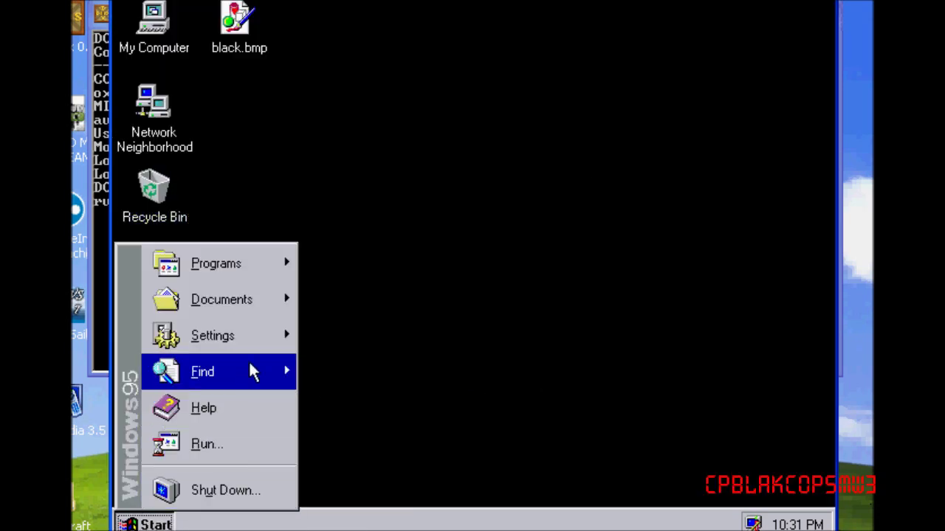
Step: Run mspaint and scribble freehand lines across the blank canvas
left_click(258, 441)
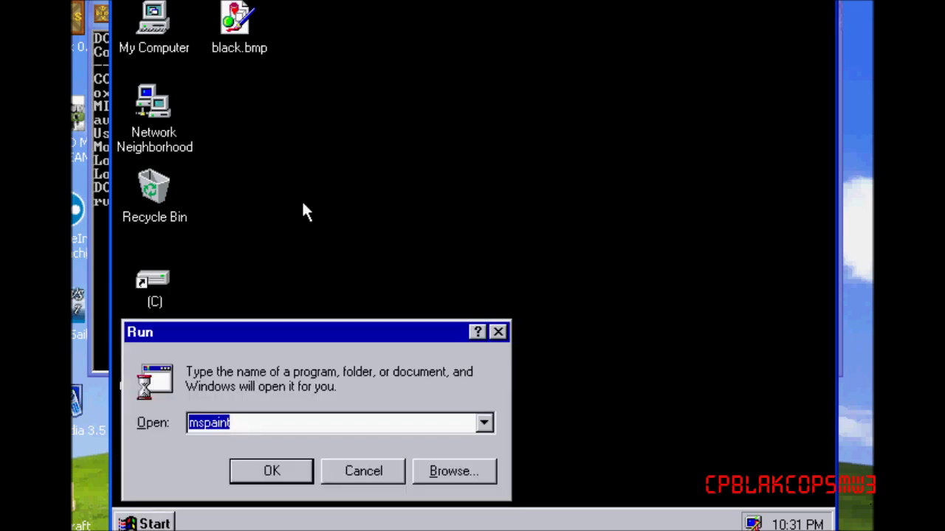
left_click(295, 465)
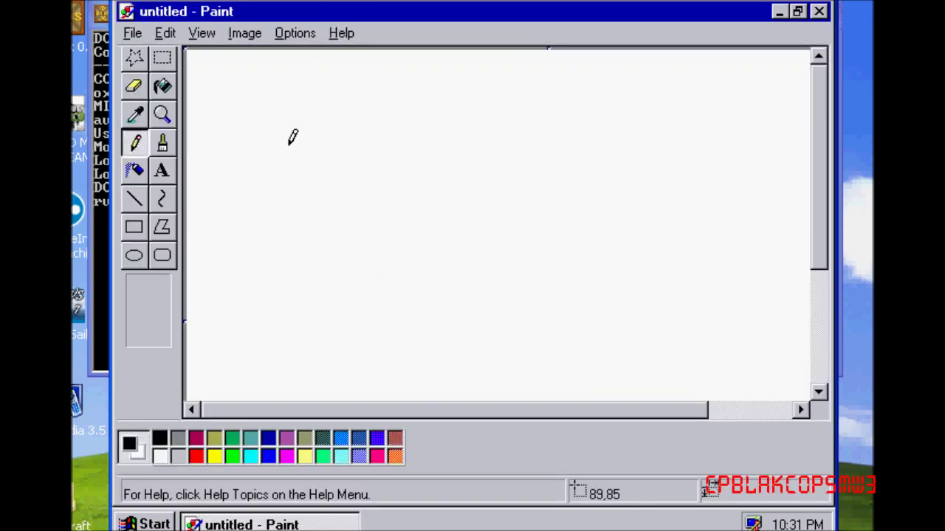
mouse_move(266, 131)
left_mouse_down()
mouse_move(632, 209)
mouse_move(509, 208)
mouse_move(117, 518)
mouse_move(341, 93)
left_mouse_up()
mouse_move(421, 68)
left_mouse_down()
mouse_move(302, 93)
mouse_move(513, 144)
mouse_move(461, 216)
mouse_move(248, 50)
mouse_move(425, 194)
mouse_move(452, 8)
left_mouse_up()
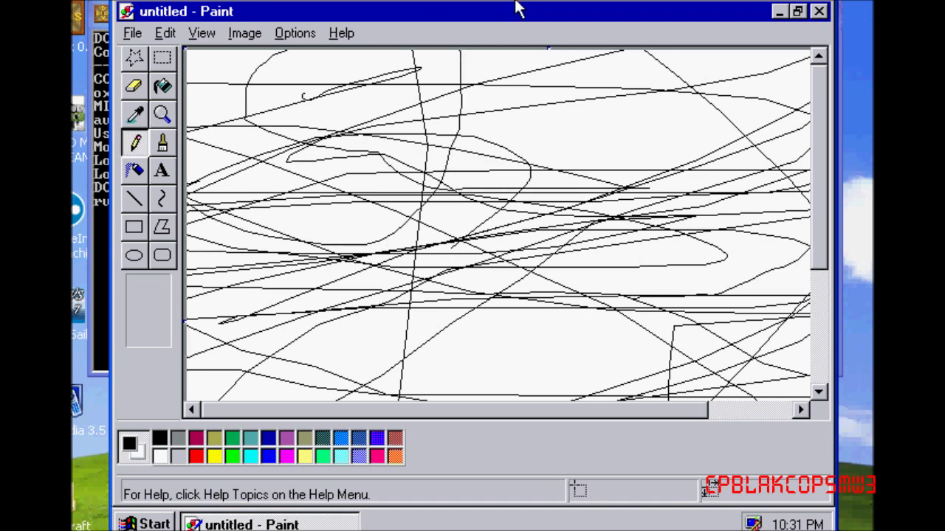
Step: Close Paint without saving and dismiss the Mspaint crash error
left_click(819, 11)
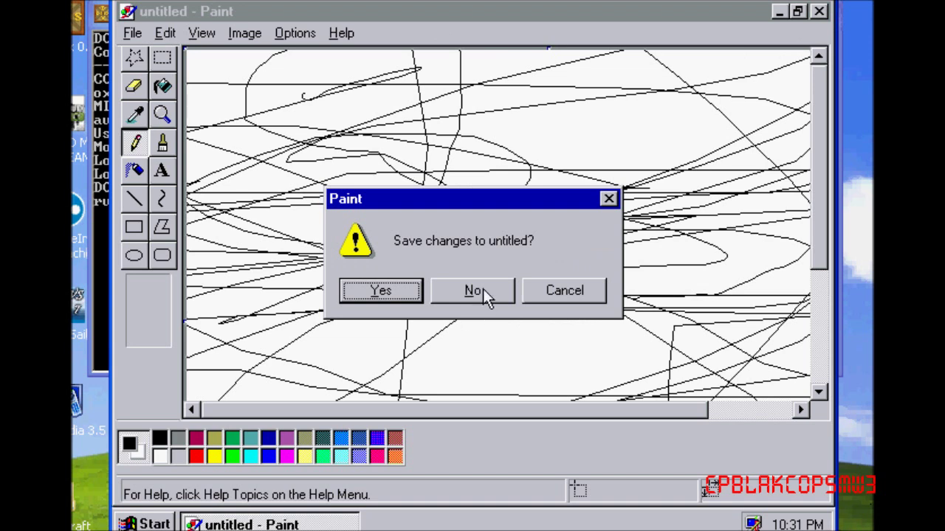
left_click(483, 290)
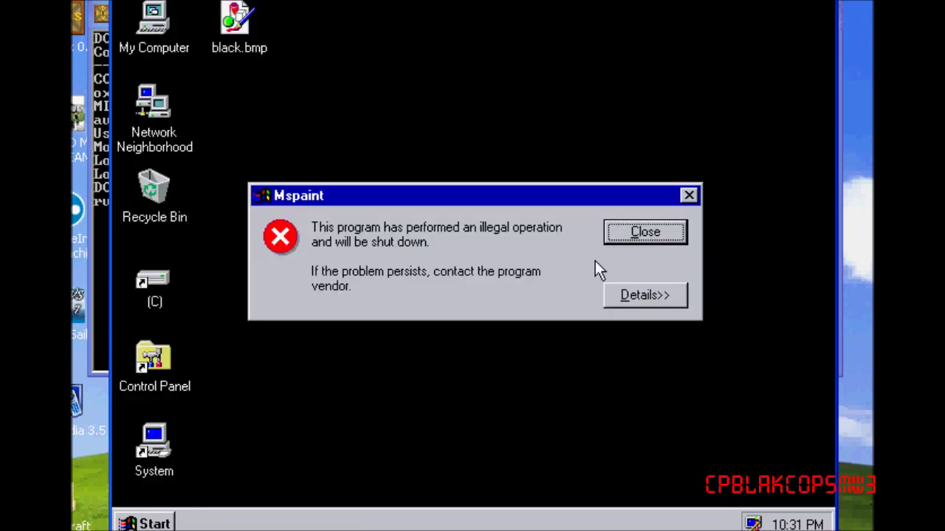
left_click(641, 229)
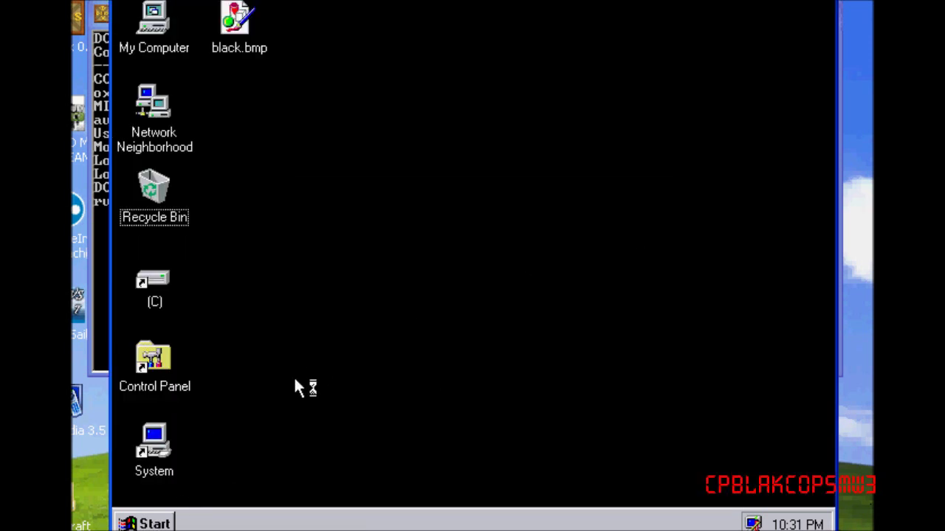
Step: Browse the Start menu's Documents and Programs lists, reopening the Start menu after each
left_click(153, 523)
mouse_move(243, 297)
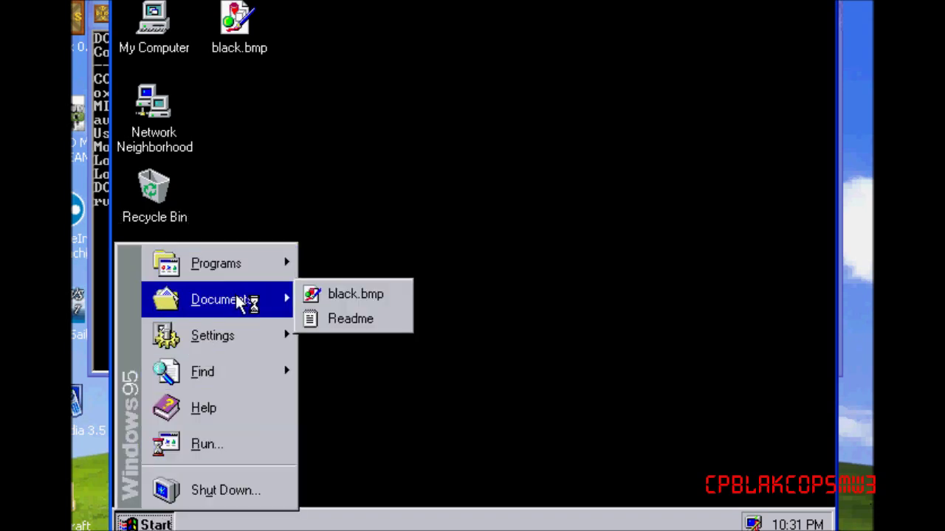
left_click(375, 244)
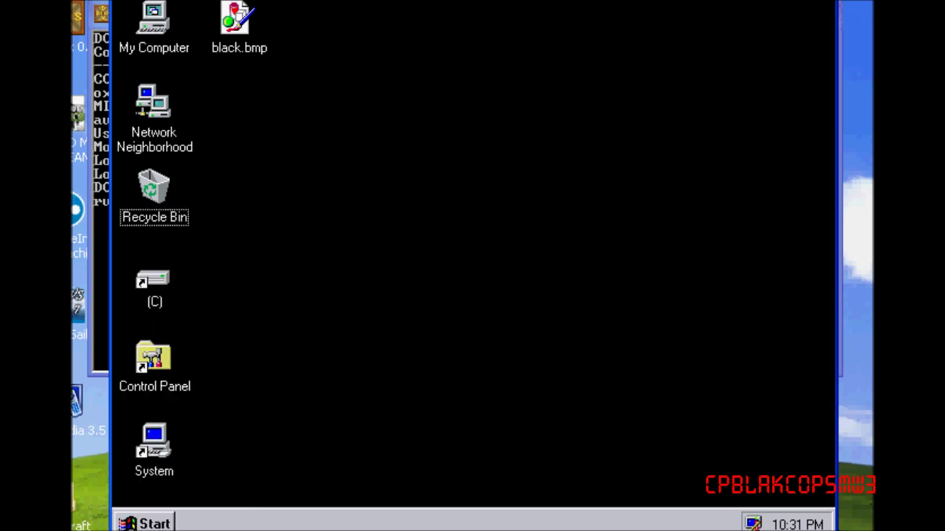
key("ctrl+Escape")
mouse_move(217, 278)
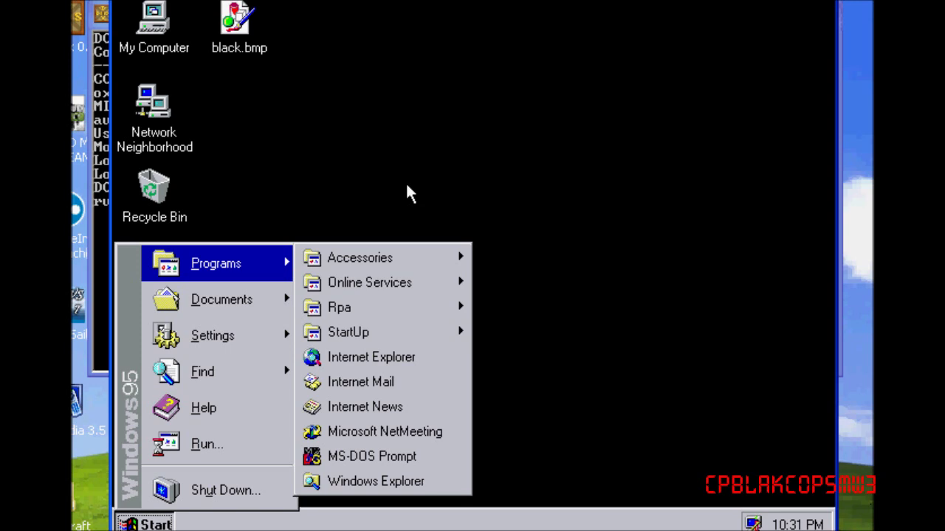
left_click(556, 82)
key("ctrl+Escape")
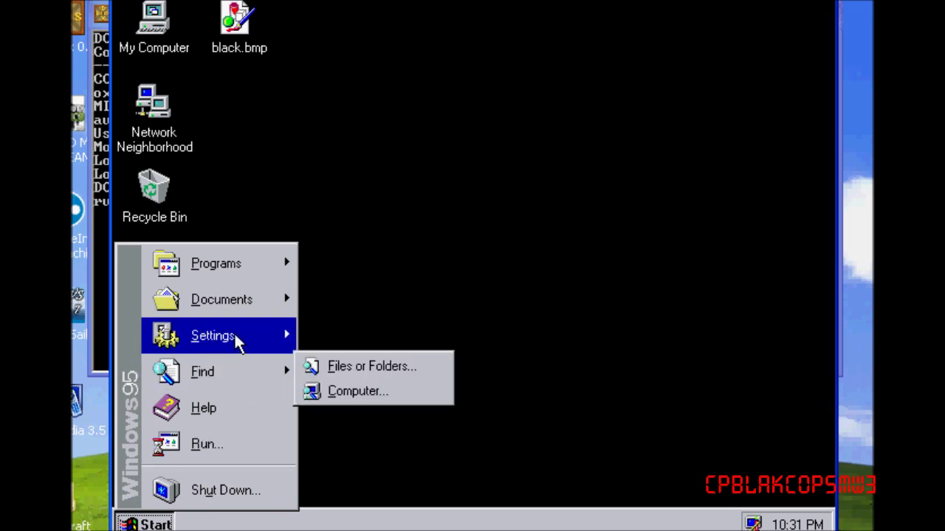
Step: Open Taskbar Properties and toggle Always on top and Auto hide, leaving them as before
mouse_move(255, 333)
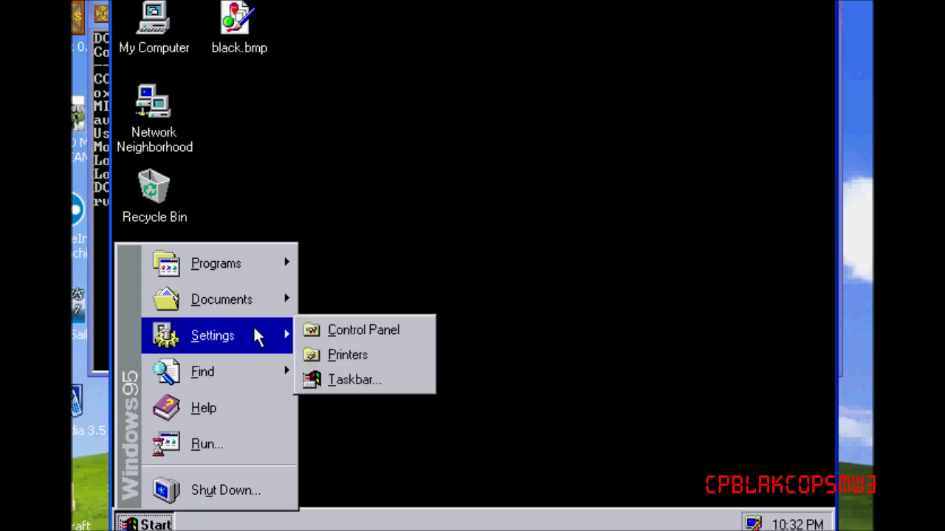
left_click(358, 384)
double_click(225, 316)
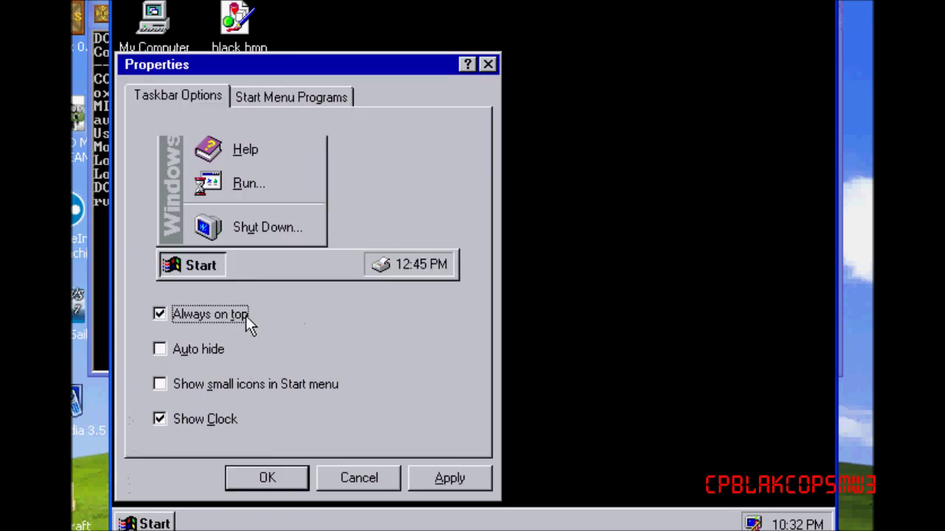
left_click(246, 316)
left_click(240, 317)
left_click(204, 351)
left_click(204, 351)
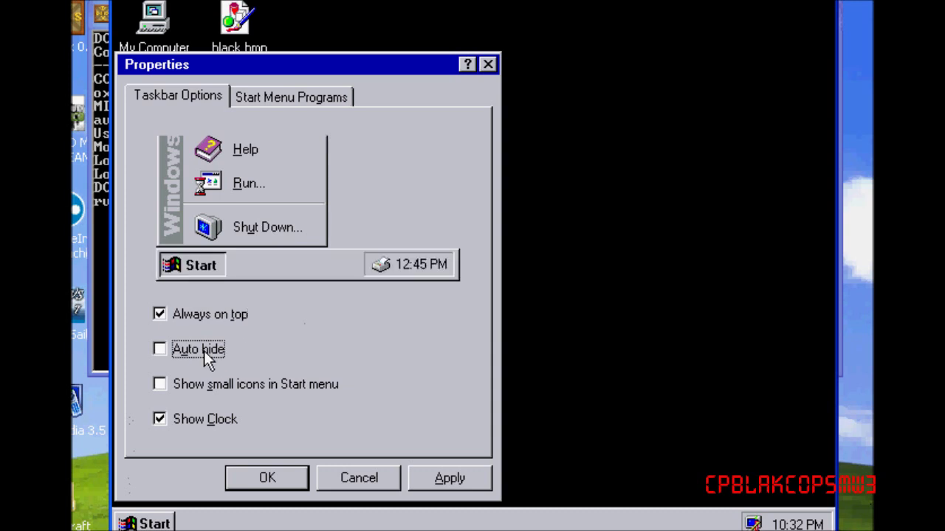
Step: Try Show small icons and Show Clock with Apply, ending on large icons with the clock shown
left_click(222, 392)
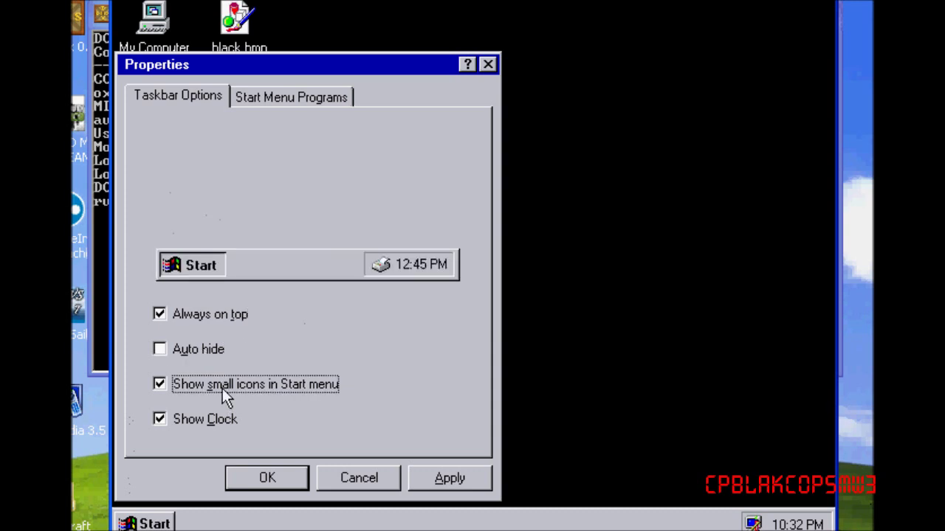
left_click(413, 479)
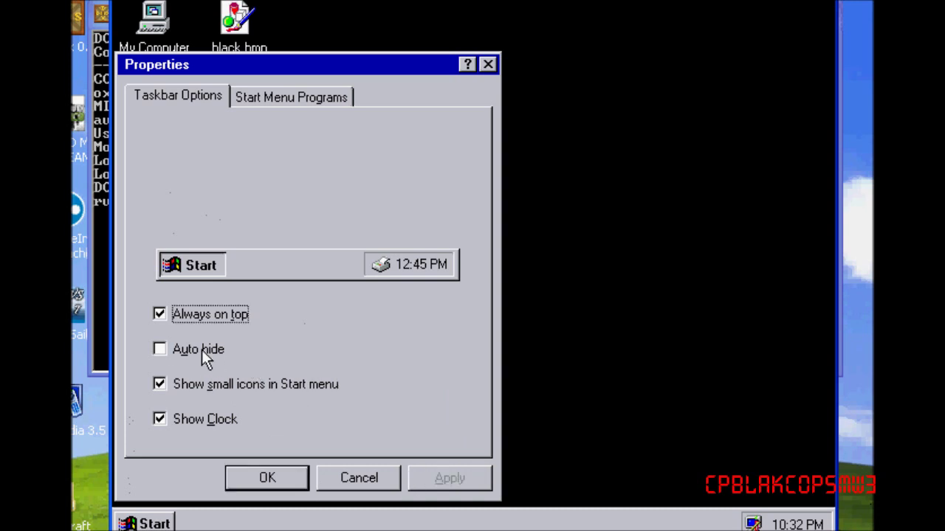
left_click(221, 386)
left_click(441, 480)
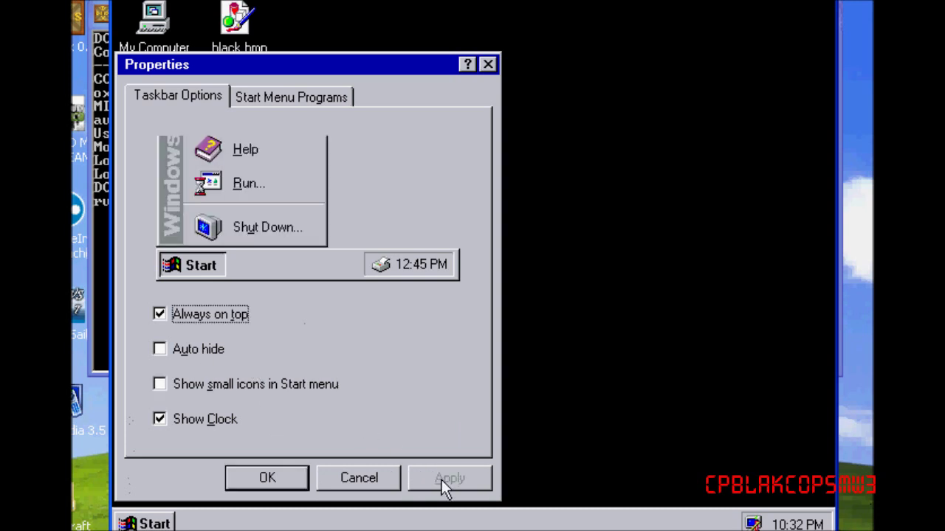
left_click(216, 424)
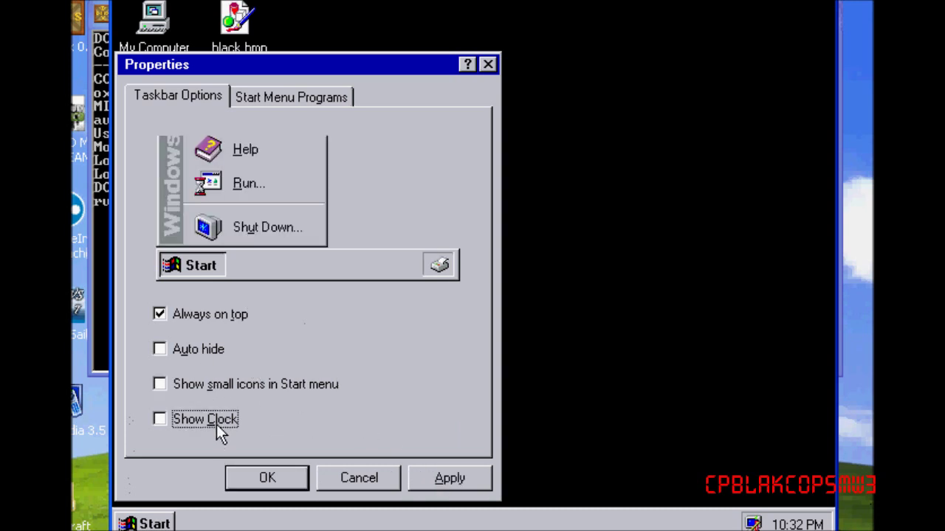
left_click(435, 479)
left_click(171, 420)
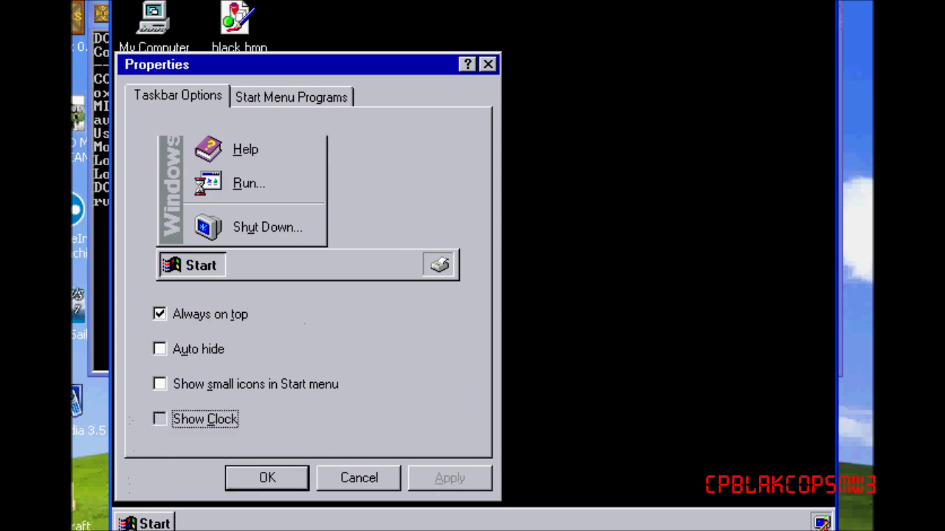
left_click(459, 475)
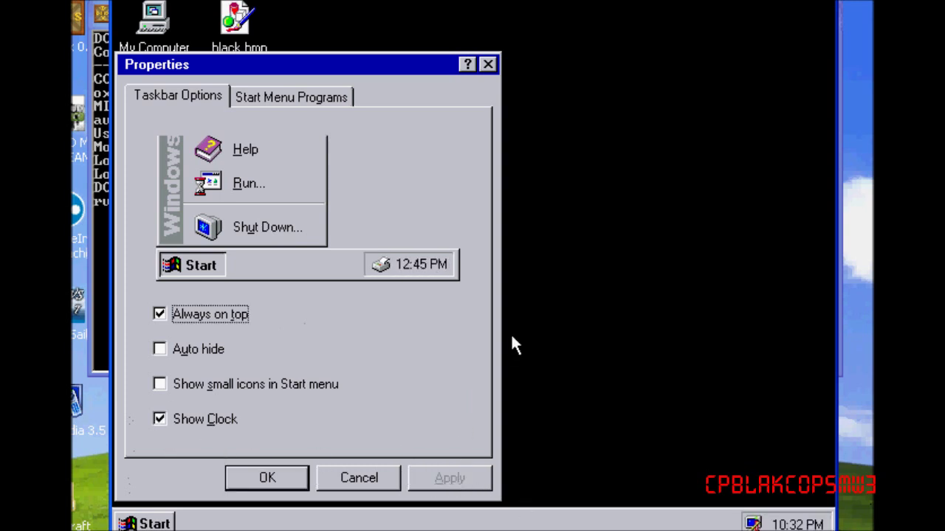
Step: Close Taskbar Properties and drag several selection boxes across the empty desktop
left_click(493, 61)
left_click_drag(447, 81, 578, 415)
left_click_drag(455, 290, 753, 424)
left_click_drag(436, 172, 607, 333)
left_click_drag(349, 154, 720, 372)
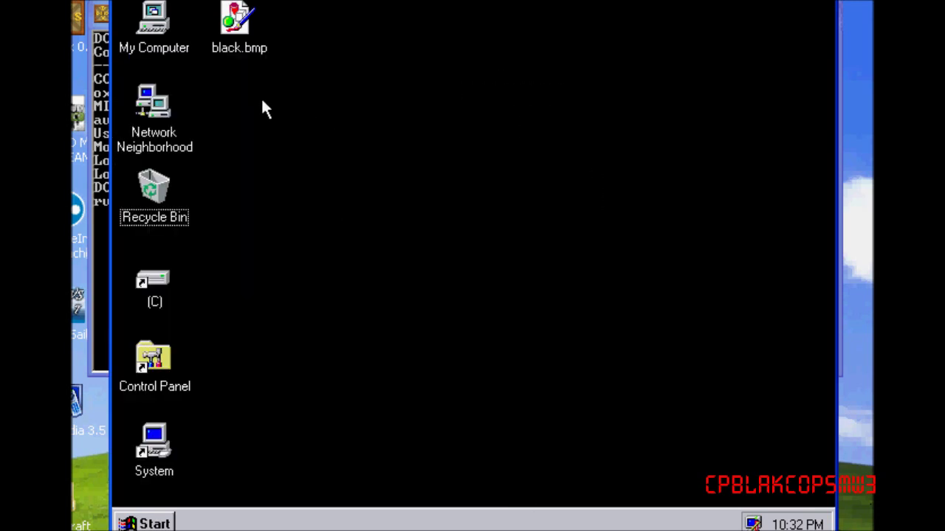
Step: Close the Explorer crash error, open and close the Start menu, and drag selection boxes across the desktop
left_click_drag(189, 65, 835, 508)
left_click(636, 235)
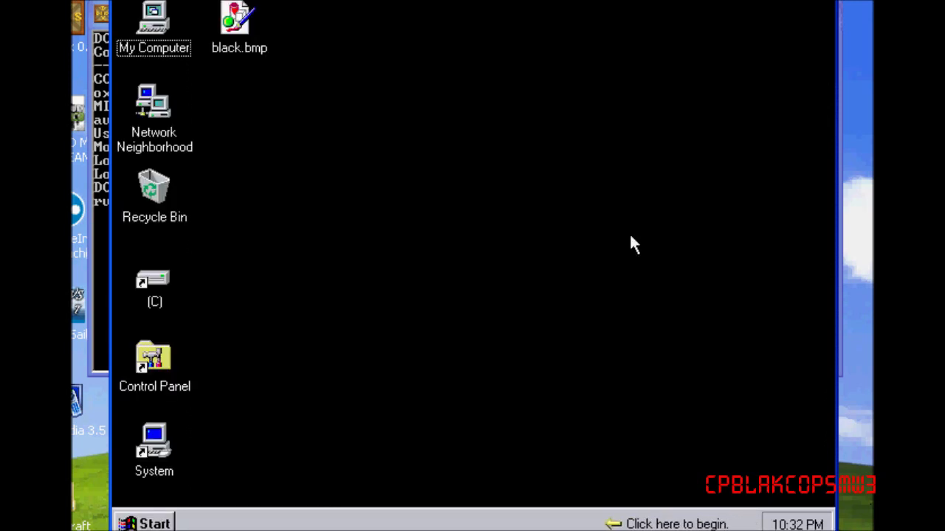
left_click(135, 523)
left_click(538, 313)
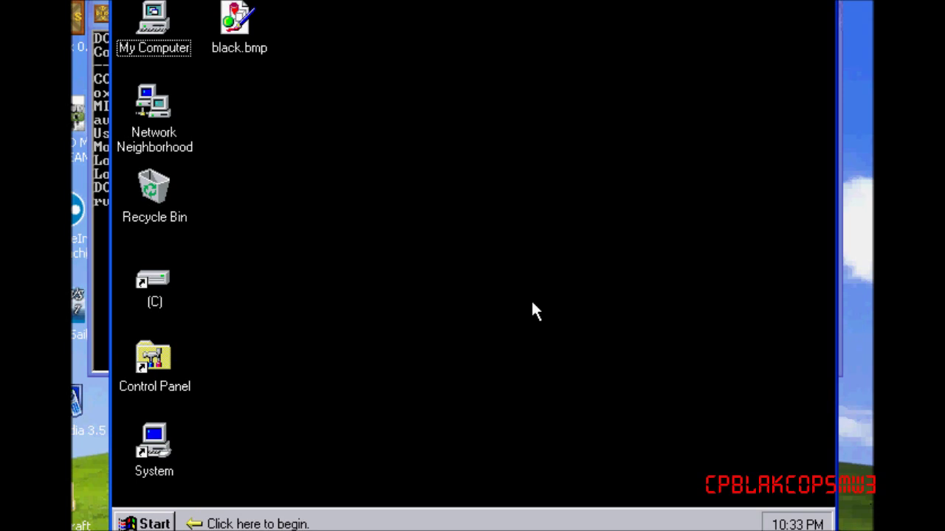
left_click_drag(275, 197, 506, 313)
left_click_drag(196, 58, 532, 209)
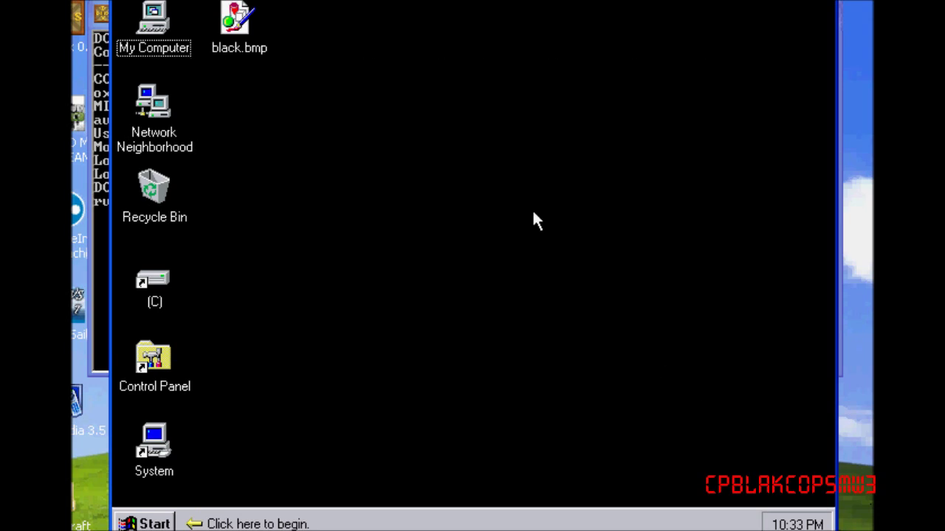